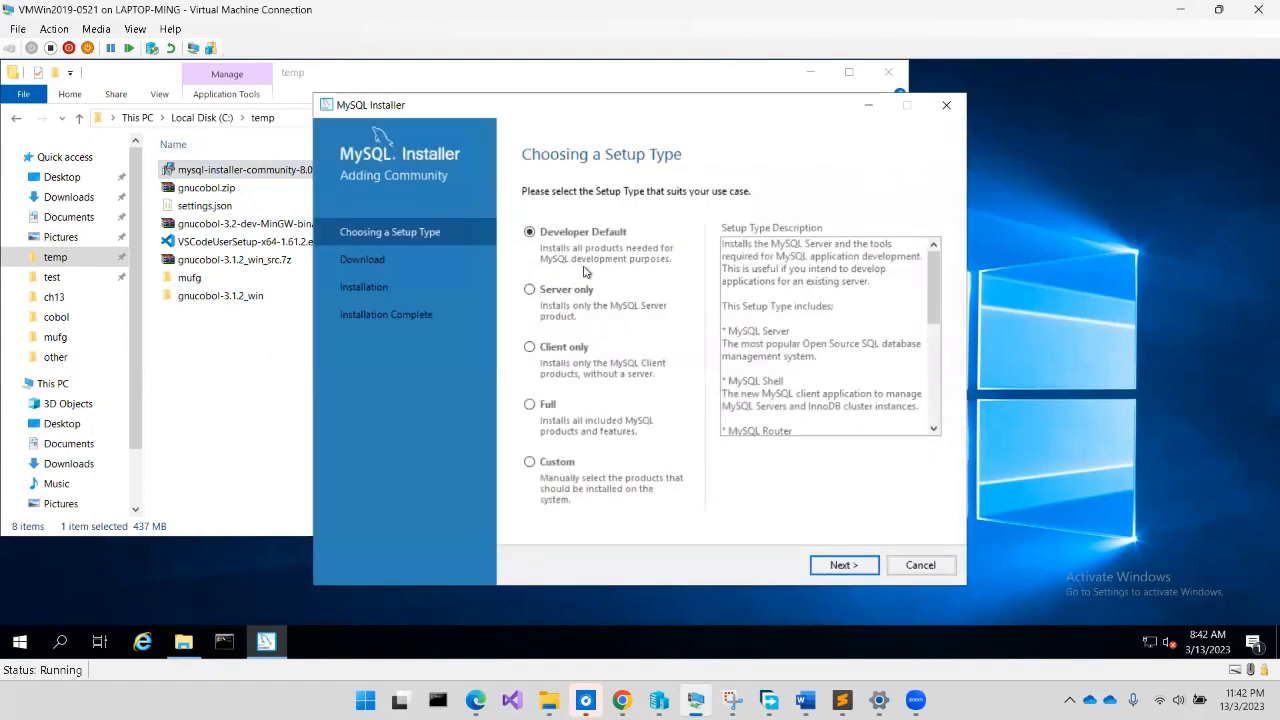
Choose the Full setup type so all products are included, then go to the installation list
{"action": "left_click", "coordinate": [549, 408]}
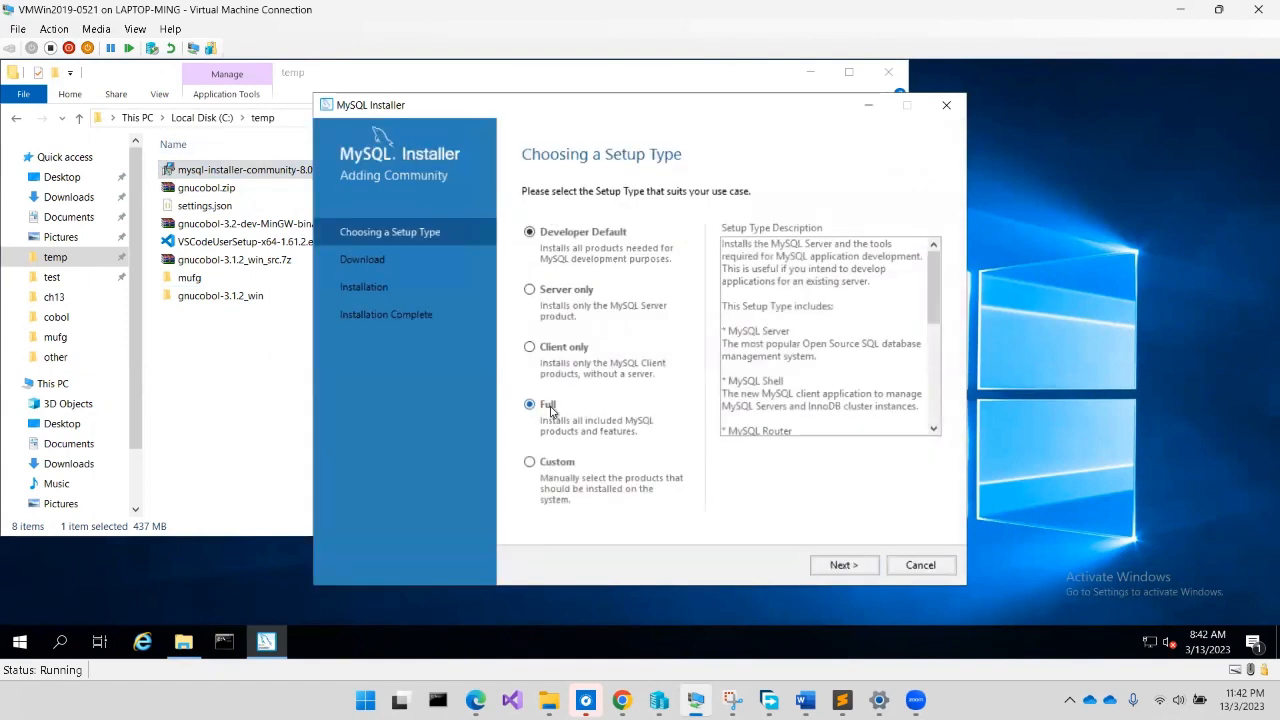
{"action": "left_click", "coordinate": [842, 566]}
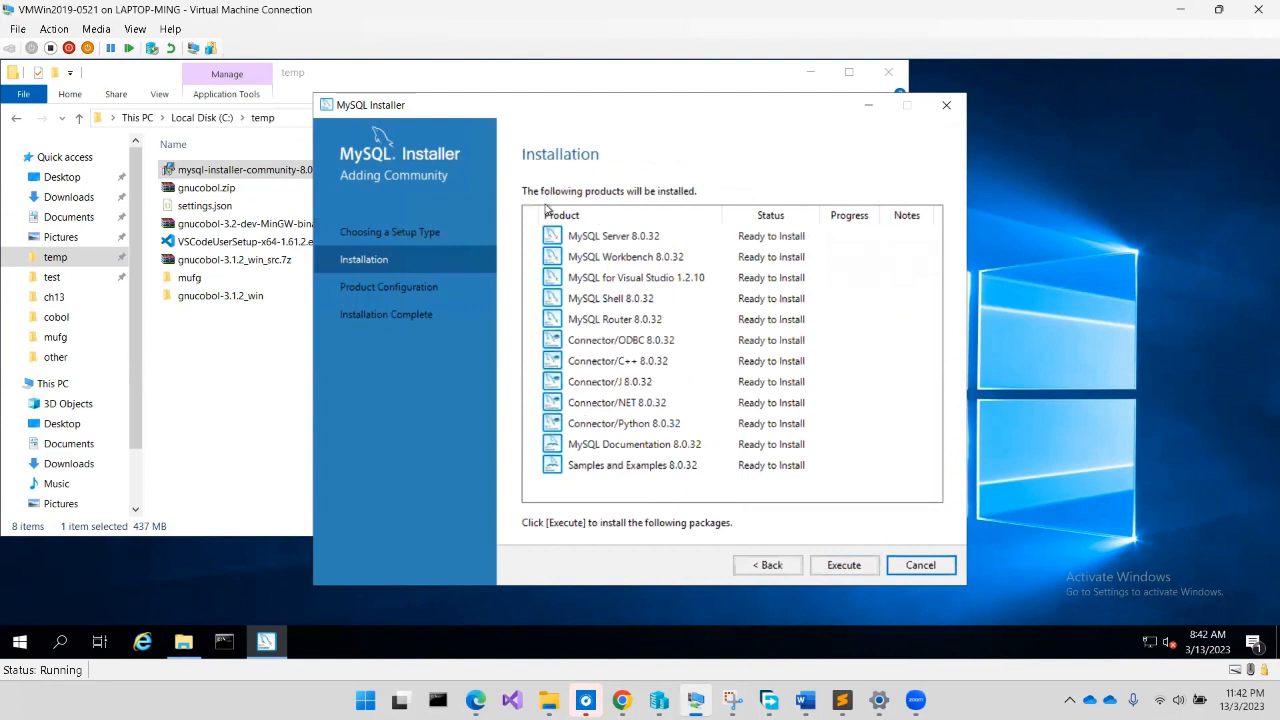
{"action": "left_click", "coordinate": [28, 646]}
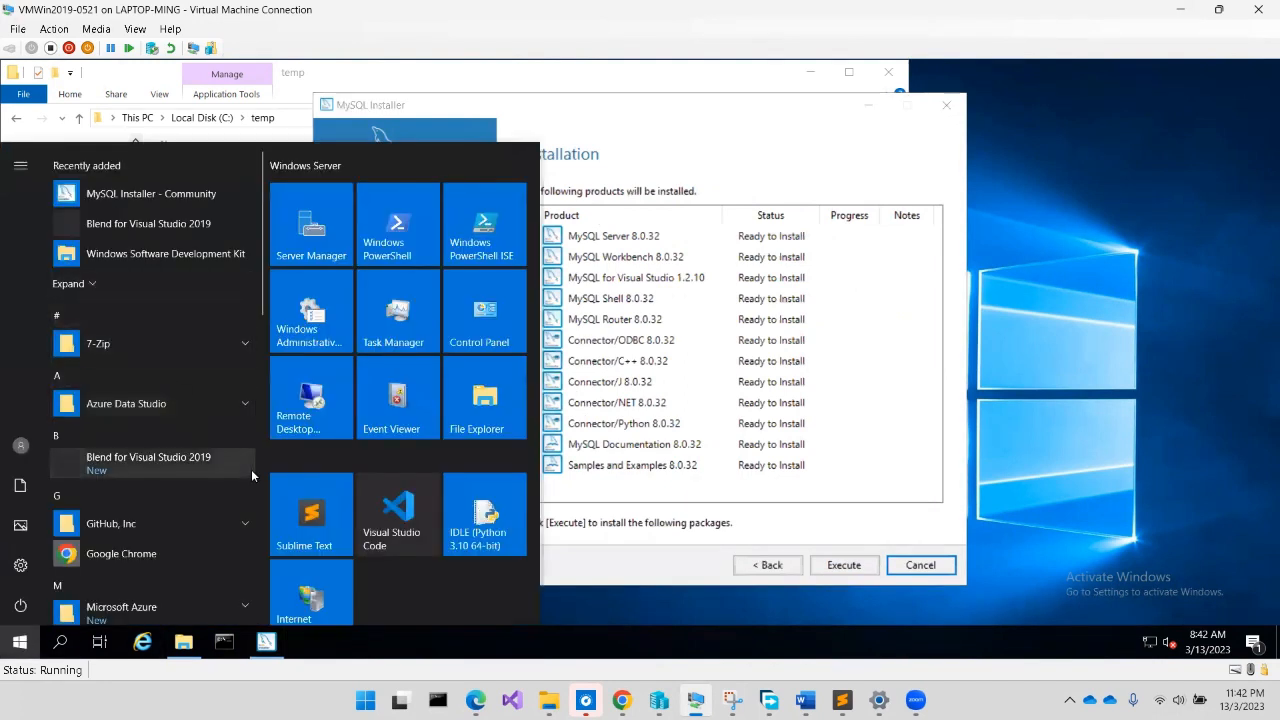
{"action": "scroll", "coordinate": [370, 450], "scroll_direction": "down", "scroll_amount": 1}
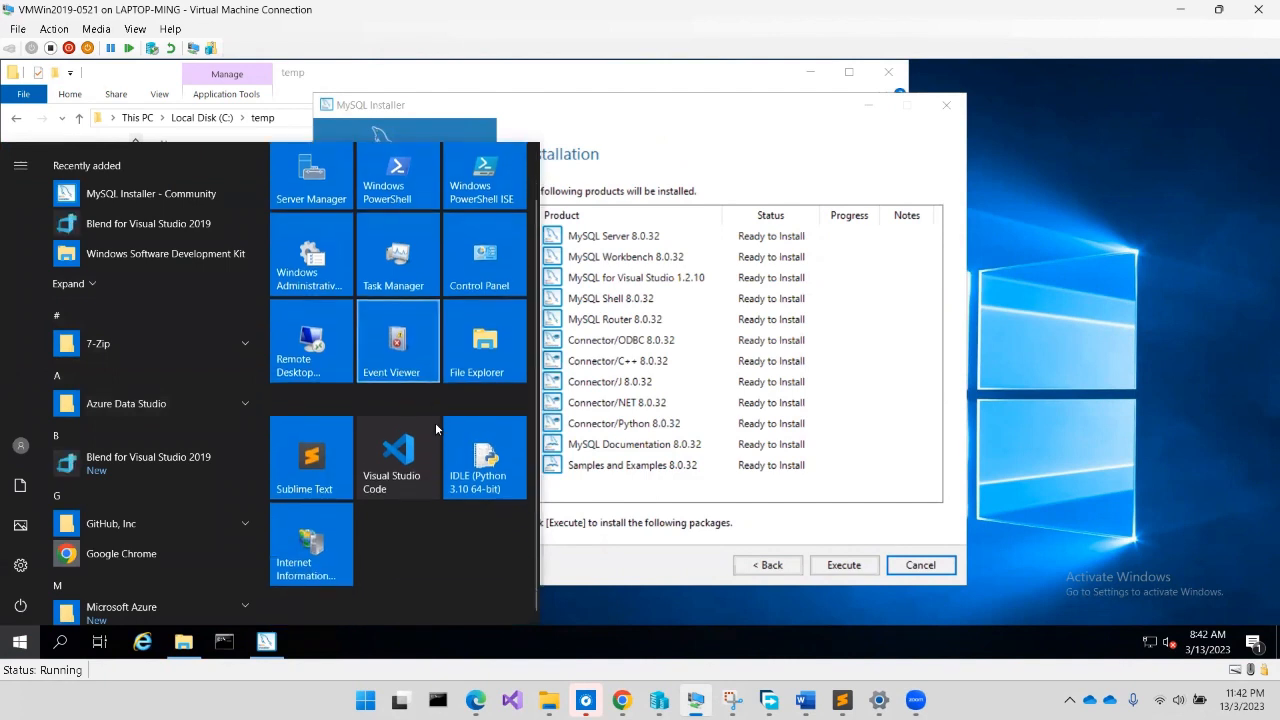
{"action": "scroll", "coordinate": [172, 410], "scroll_direction": "down", "scroll_amount": 3}
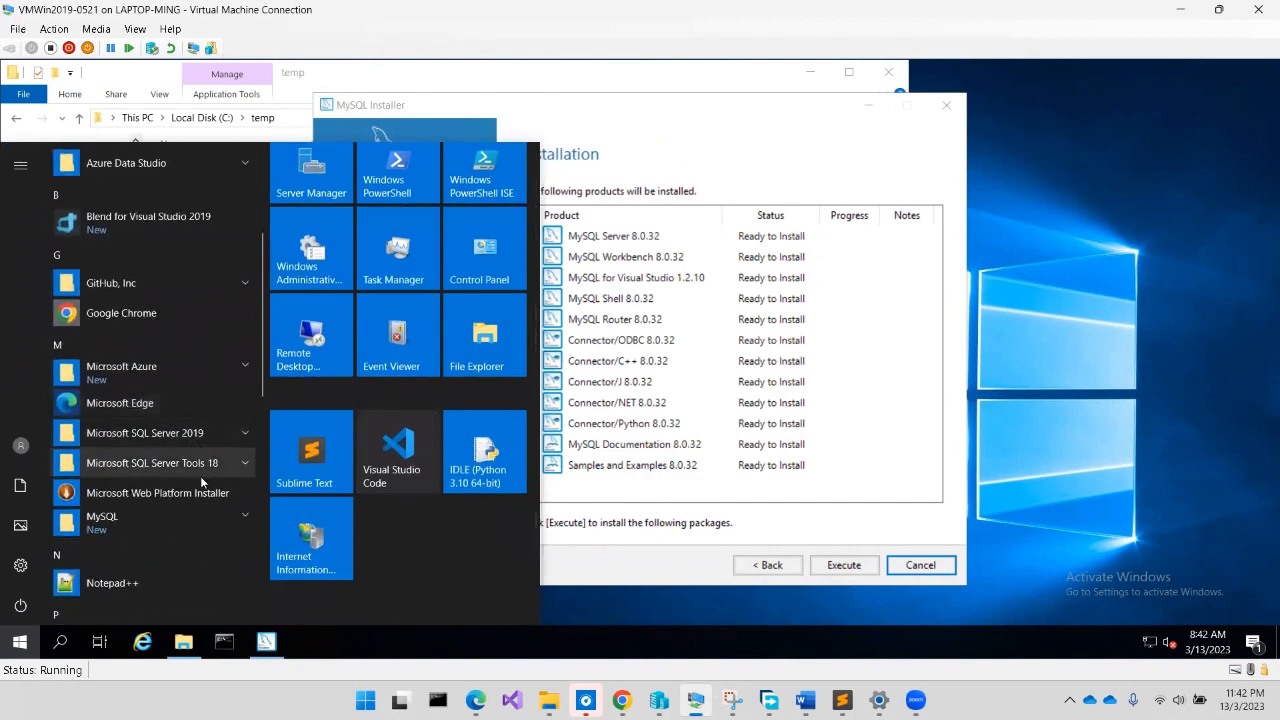
{"action": "scroll", "coordinate": [200, 482], "scroll_direction": "up", "scroll_amount": 1}
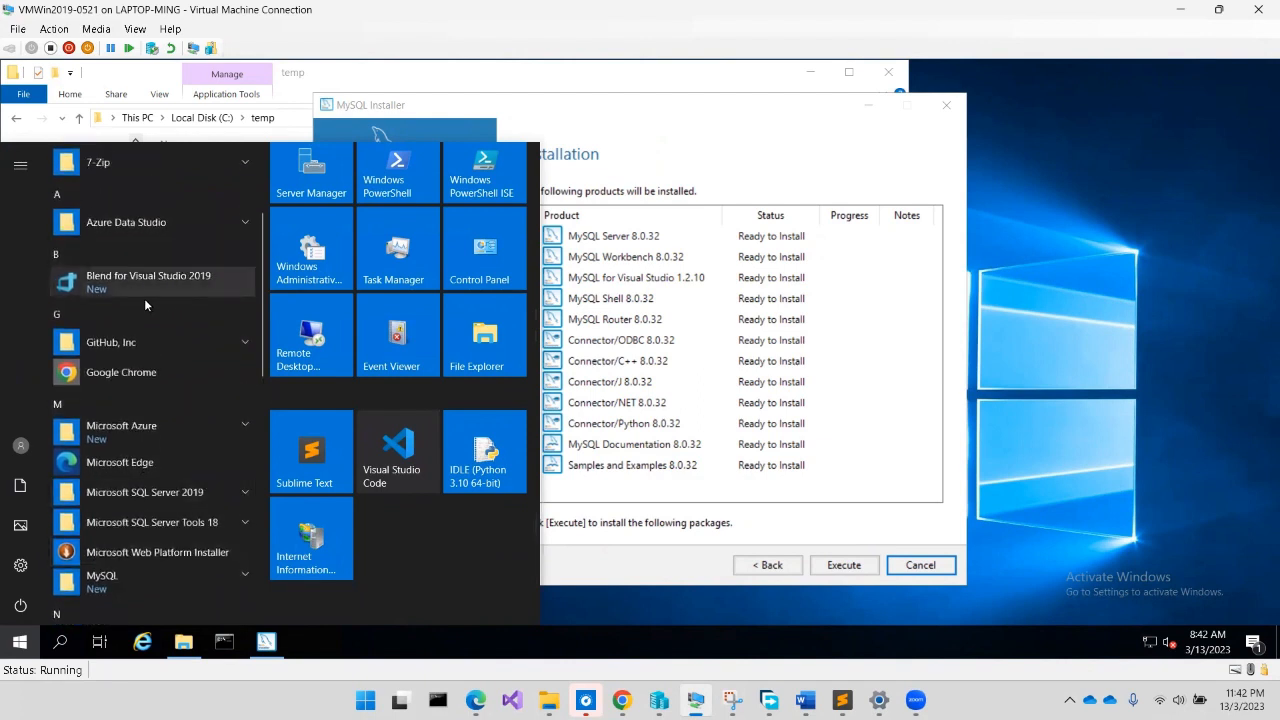
{"action": "scroll", "coordinate": [171, 296], "scroll_direction": "up", "scroll_amount": 1}
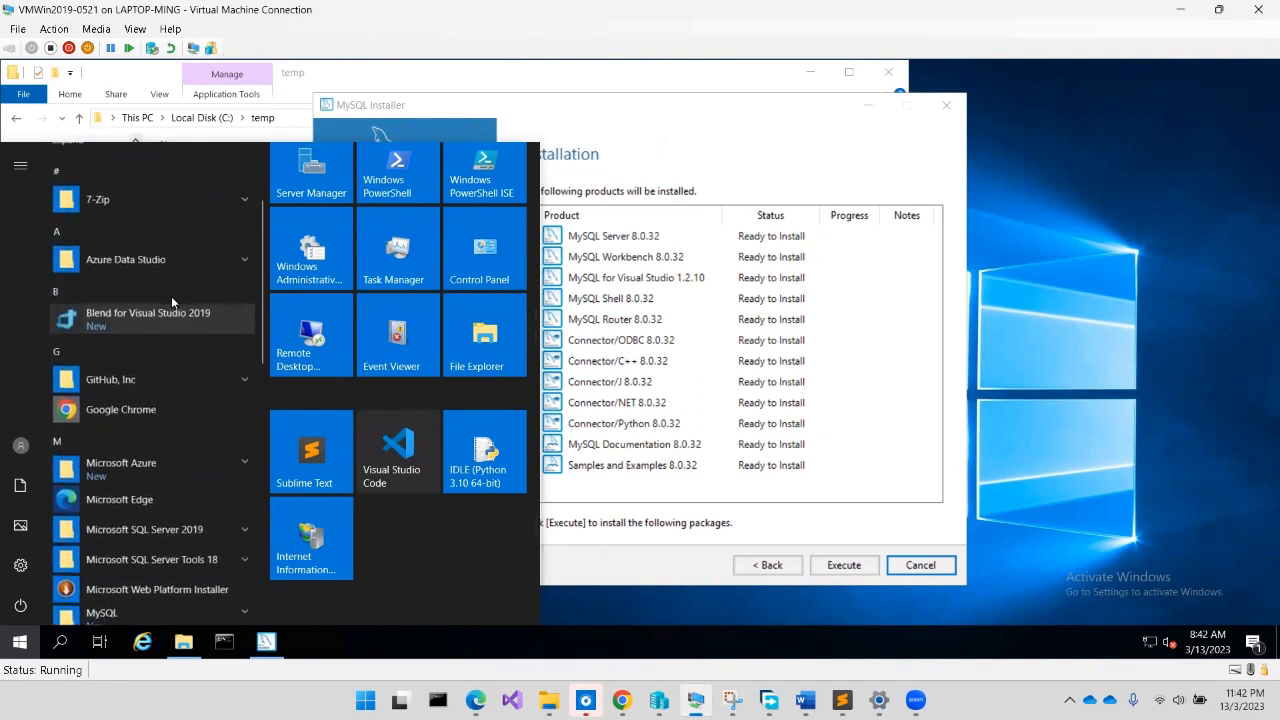
{"action": "scroll", "coordinate": [171, 296], "scroll_direction": "down", "scroll_amount": 10}
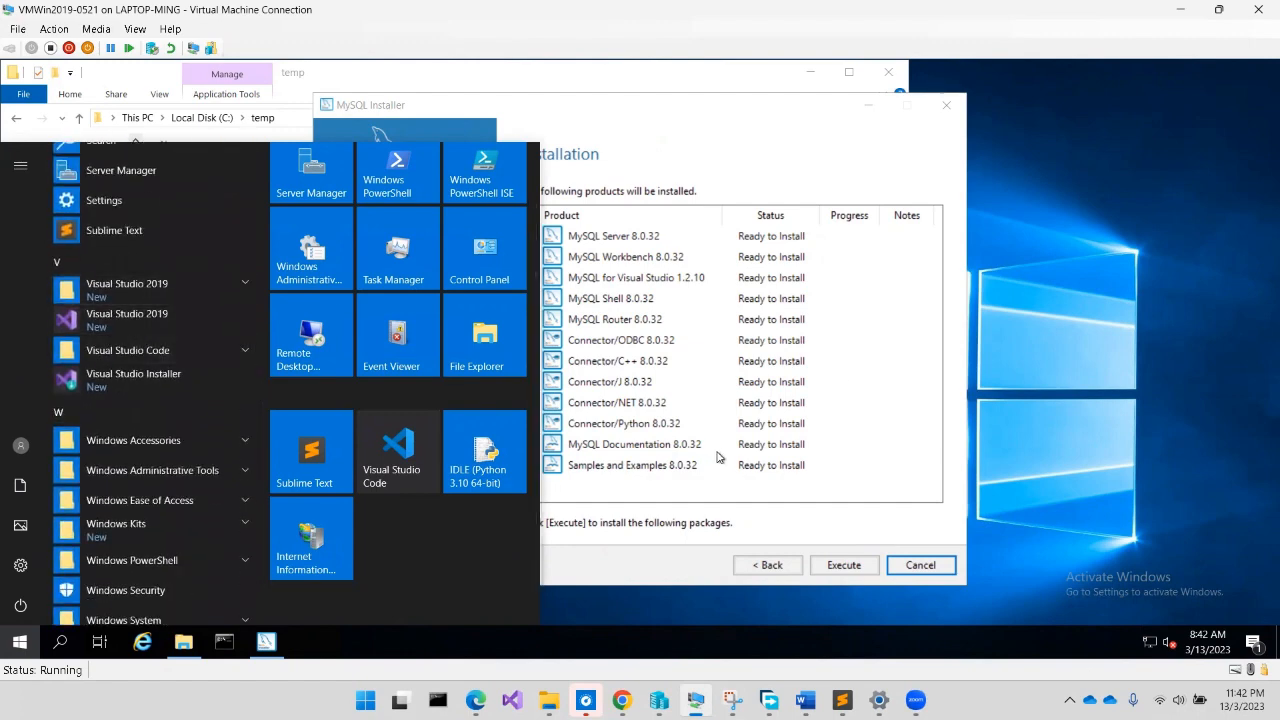
{"action": "left_click", "coordinate": [695, 166]}
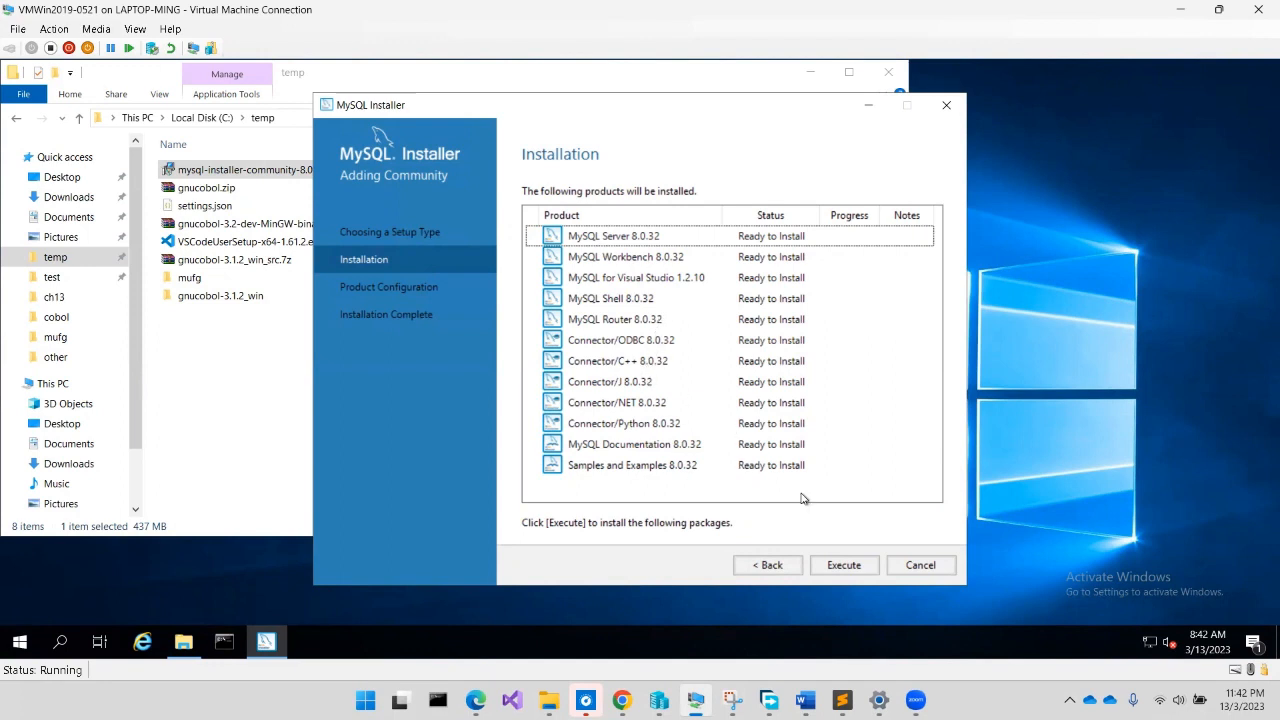
{"action": "left_click", "coordinate": [845, 566]}
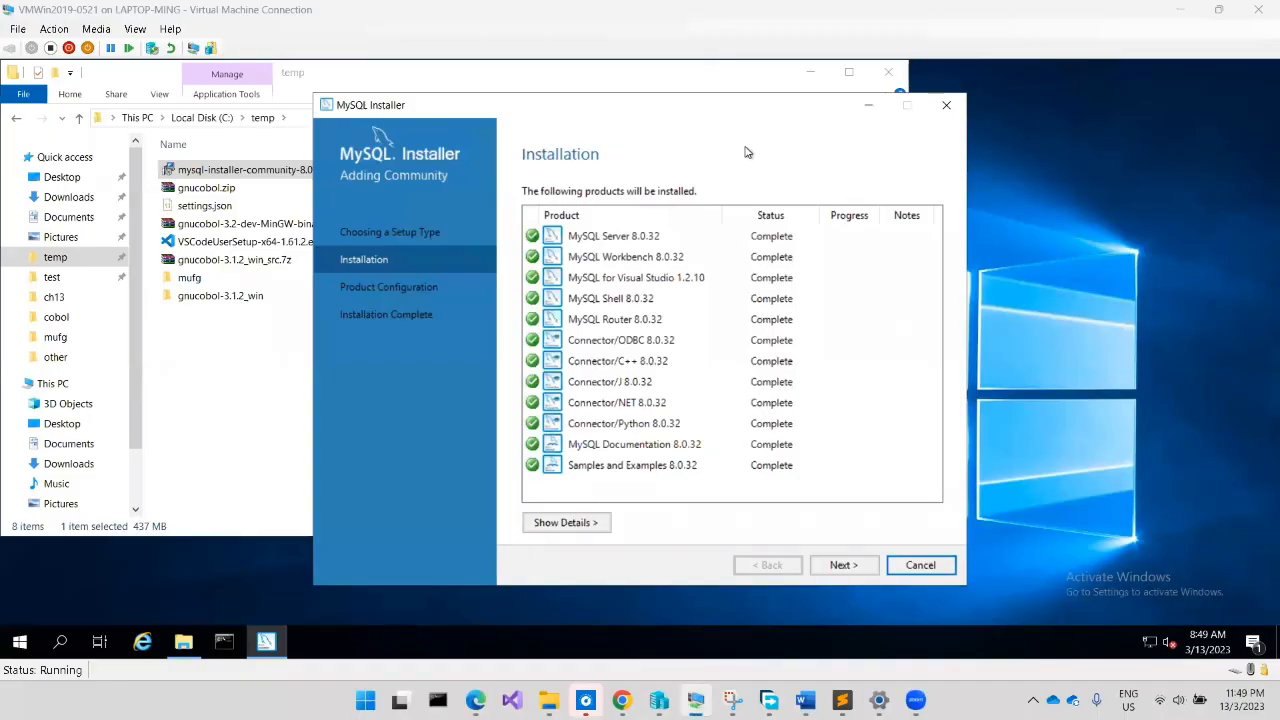
With all twelve products installed, advance to the Product Configuration overview
{"action": "left_click", "coordinate": [749, 153]}
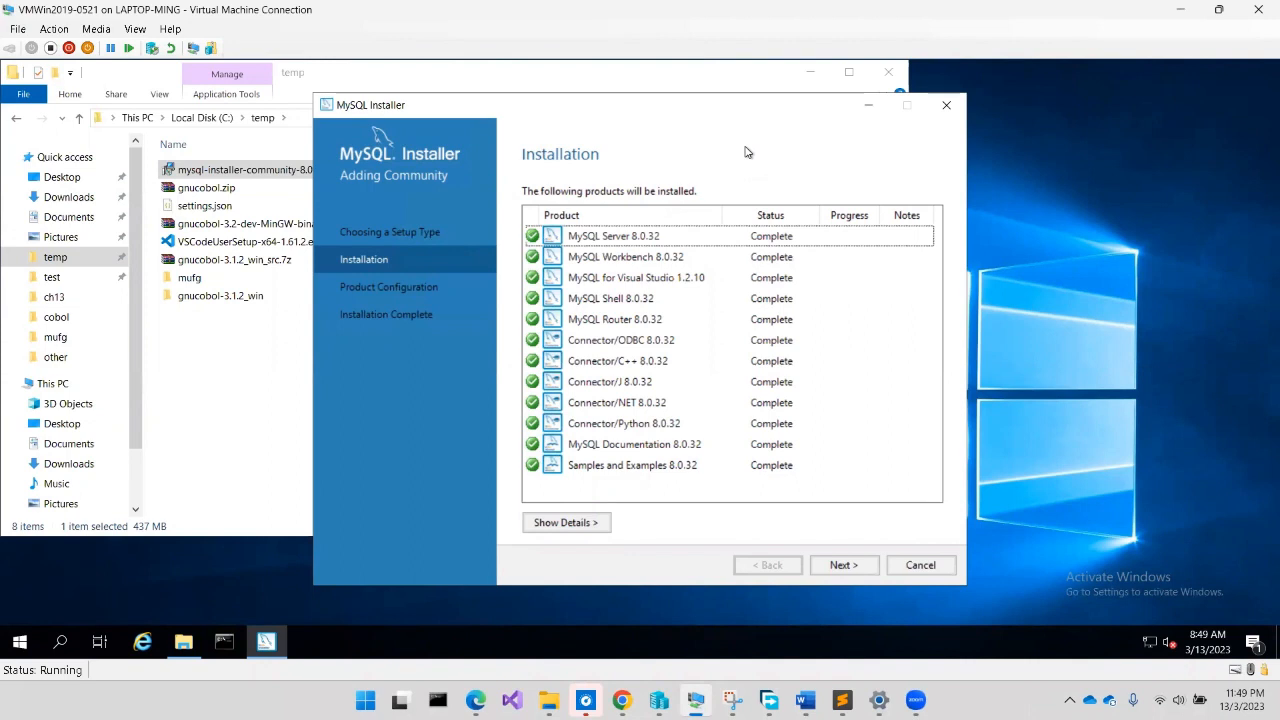
{"action": "left_click", "coordinate": [840, 567]}
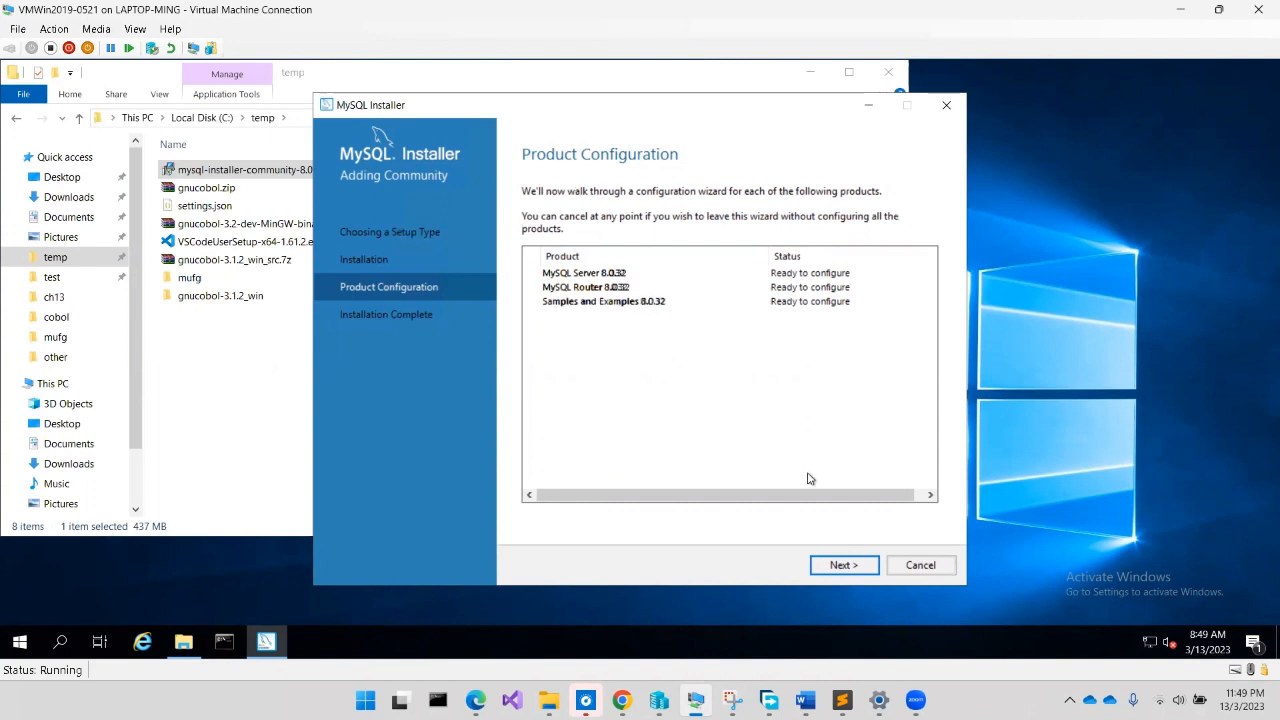
Keep port 3306 and X Protocol 33060, and enable Named Pipe and Shared Memory connections
{"action": "left_click", "coordinate": [839, 566]}
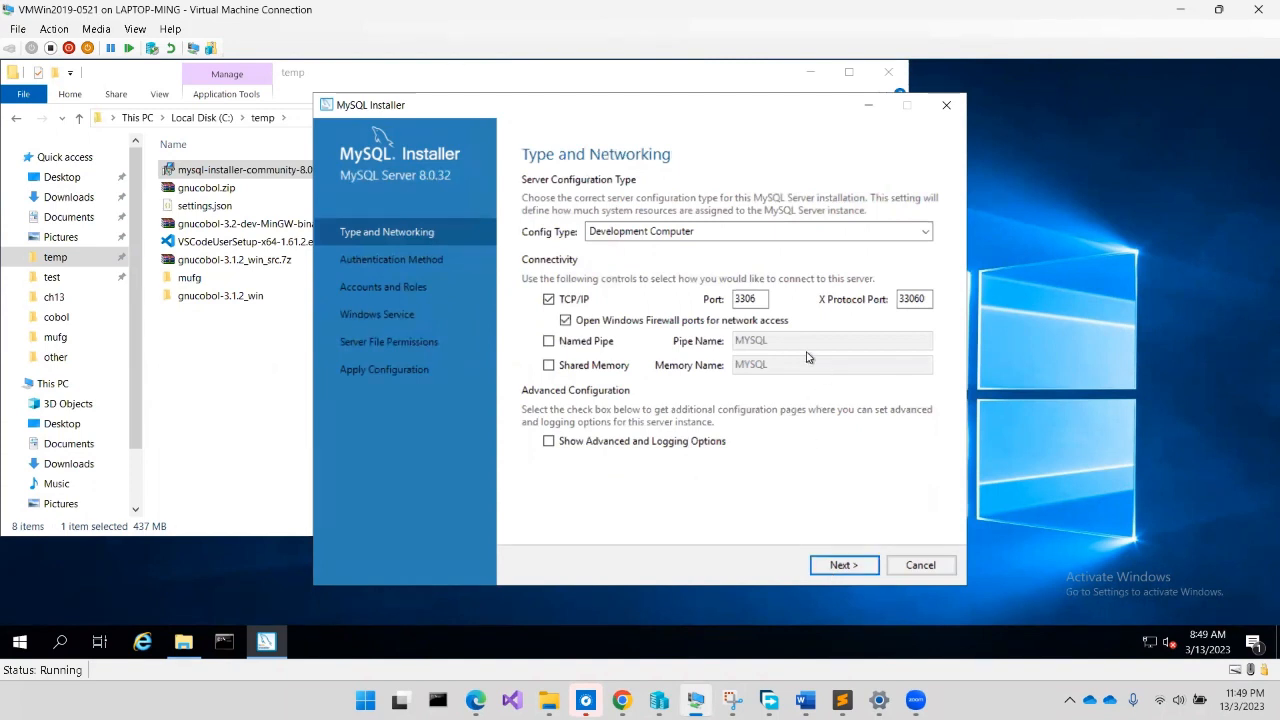
{"action": "left_click", "coordinate": [766, 304]}
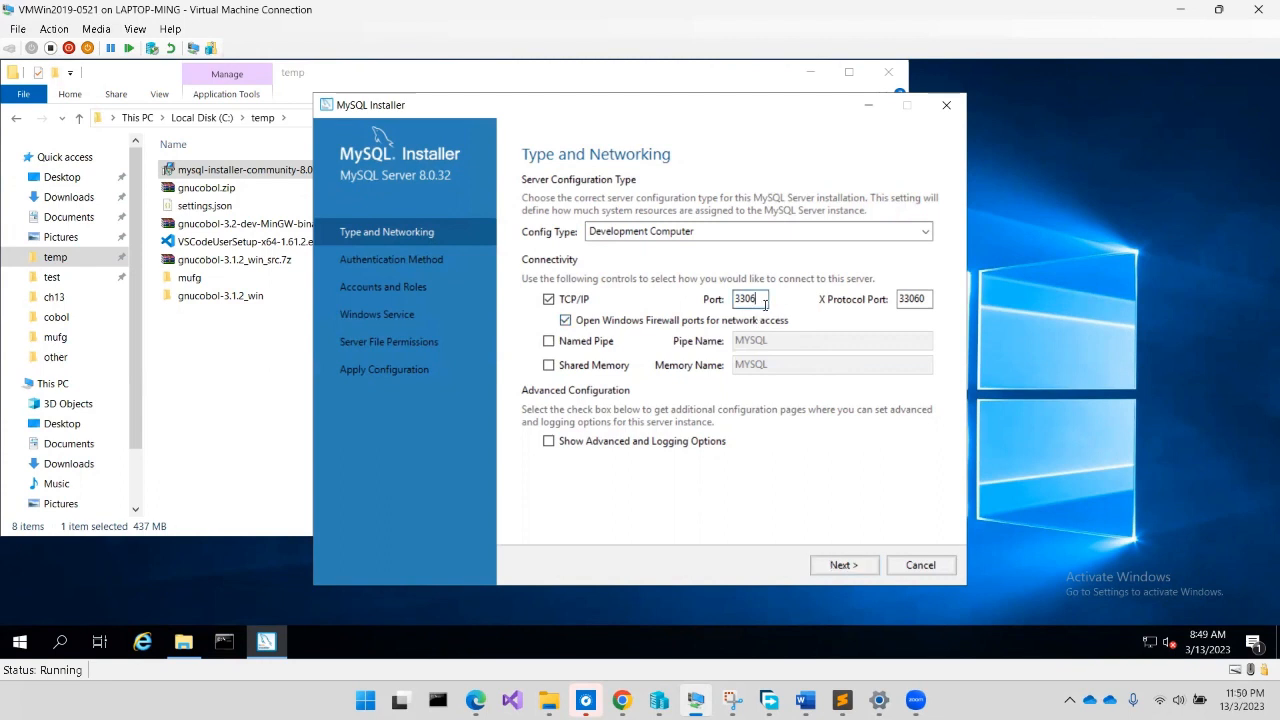
{"action": "left_click", "coordinate": [908, 304]}
{"action": "left_click", "coordinate": [598, 343]}
{"action": "left_click", "coordinate": [599, 366]}
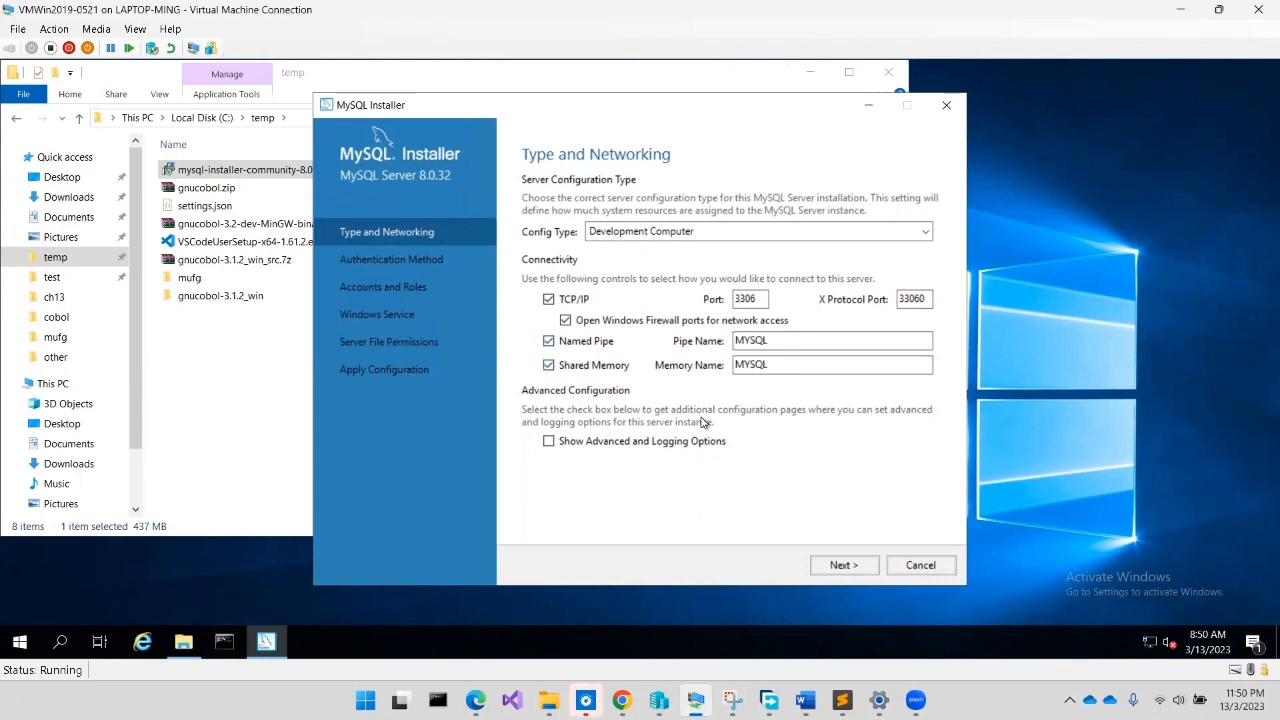
Keep Development Computer as the config type with advanced and logging options left off
{"action": "left_click", "coordinate": [705, 235]}
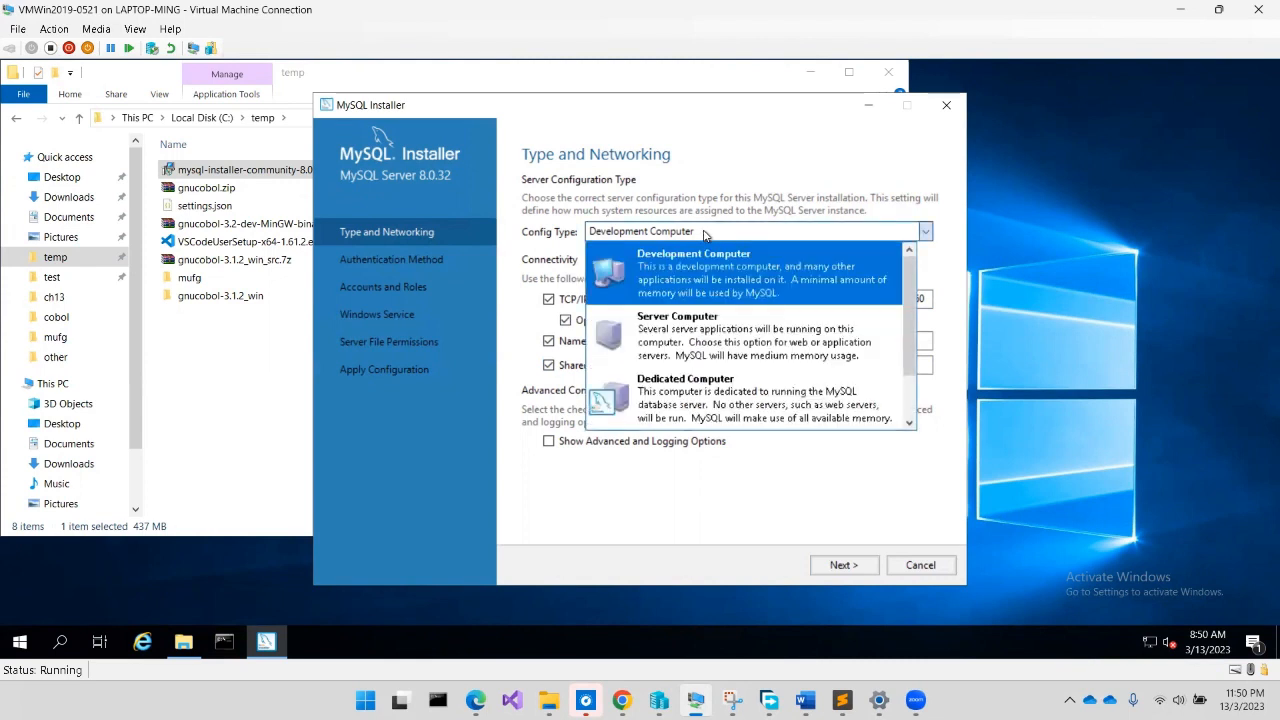
{"action": "left_click", "coordinate": [705, 235]}
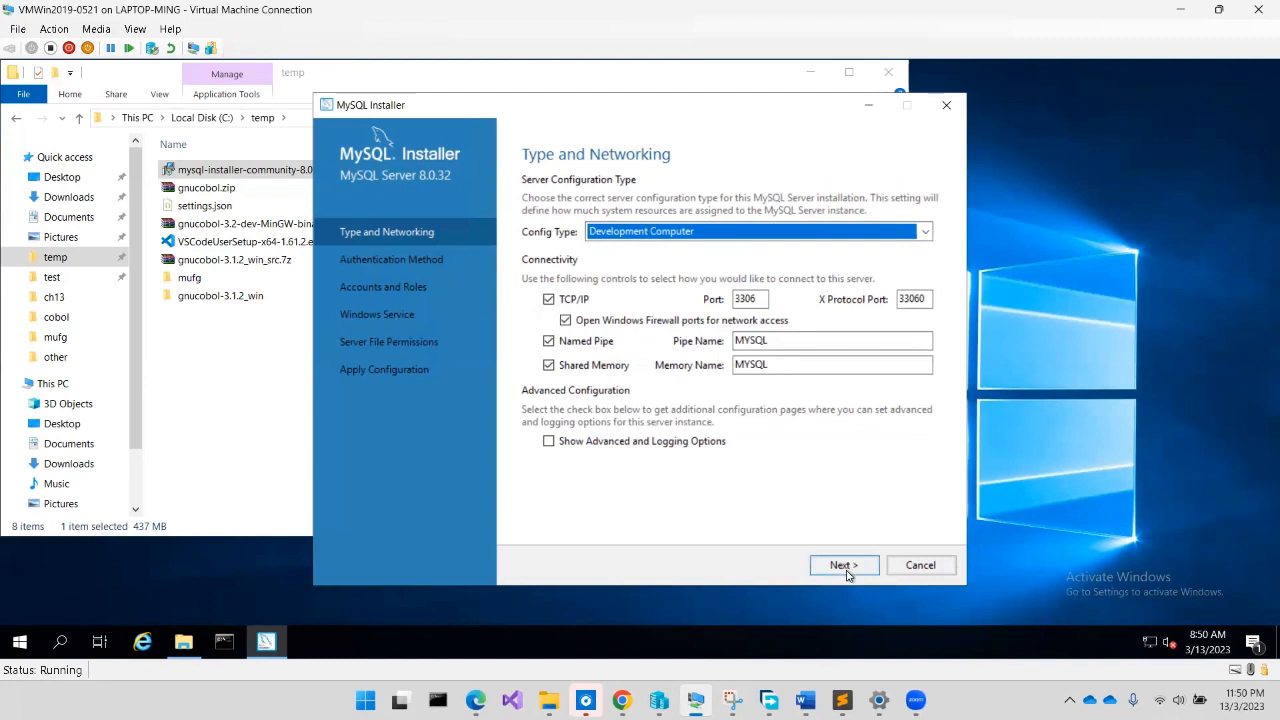
{"action": "left_click", "coordinate": [601, 445]}
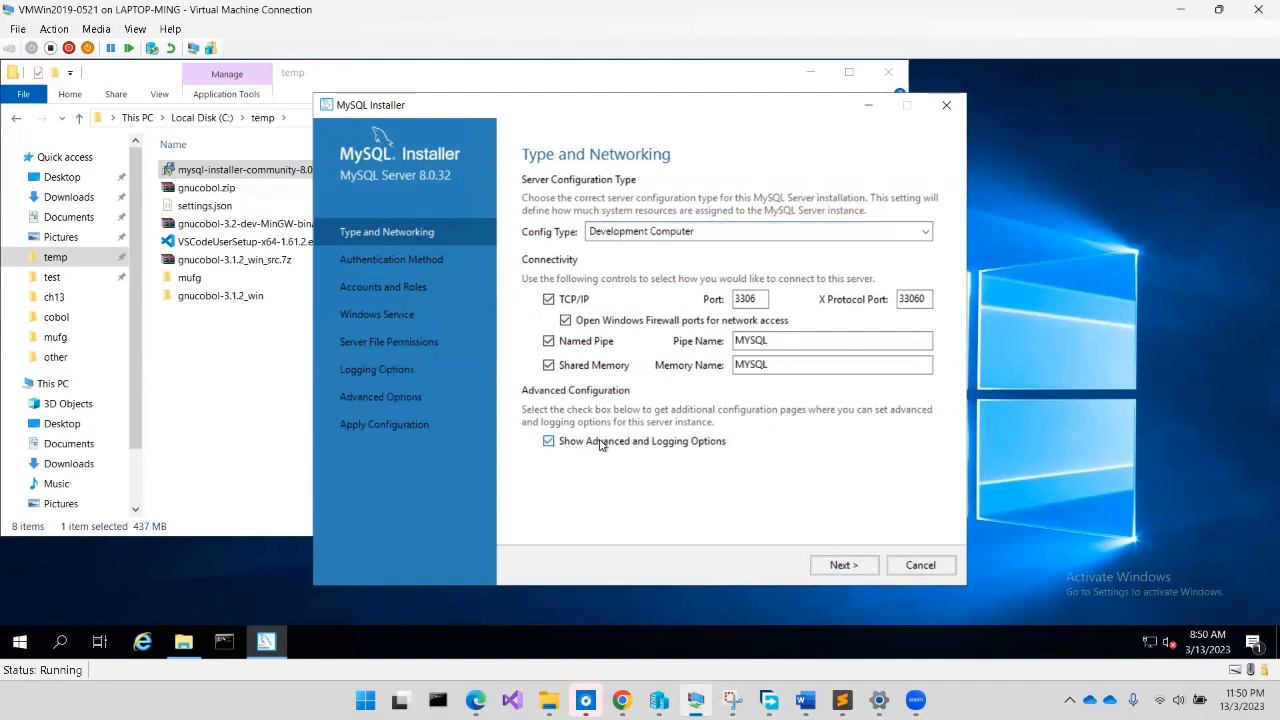
{"action": "left_click", "coordinate": [671, 446]}
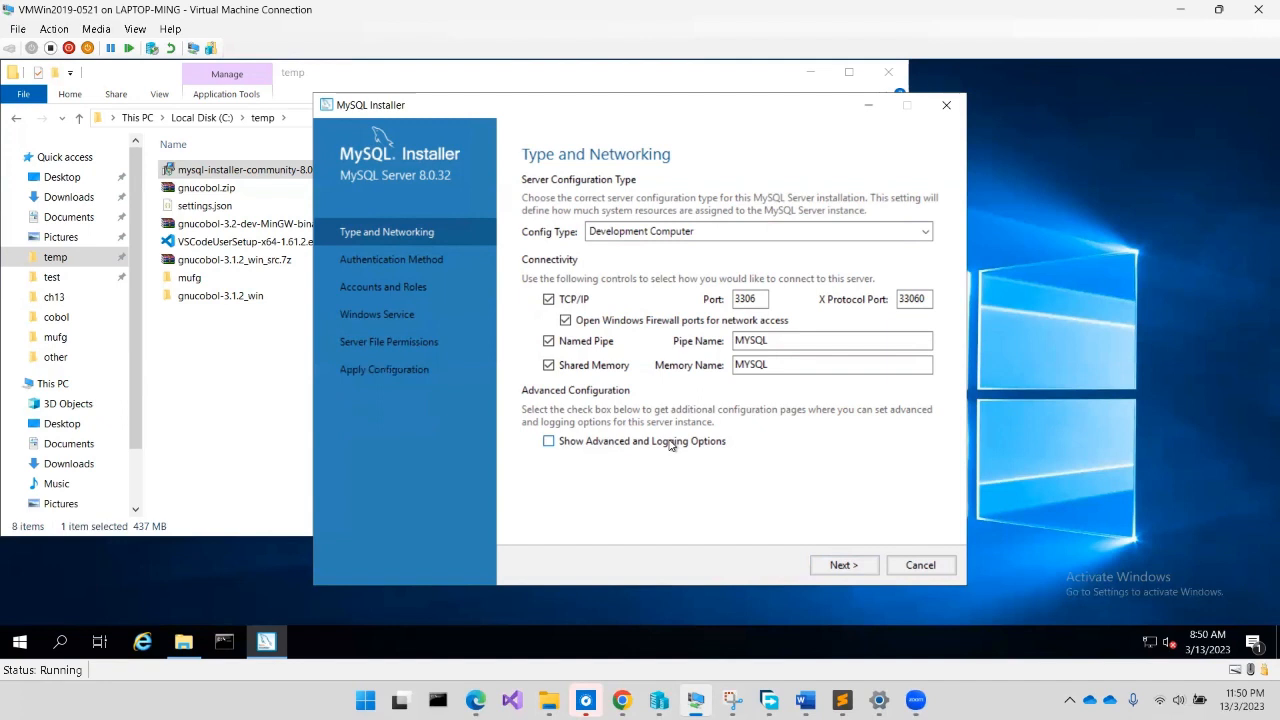
{"action": "left_click", "coordinate": [671, 446]}
{"action": "left_click", "coordinate": [610, 441]}
{"action": "left_click", "coordinate": [605, 445]}
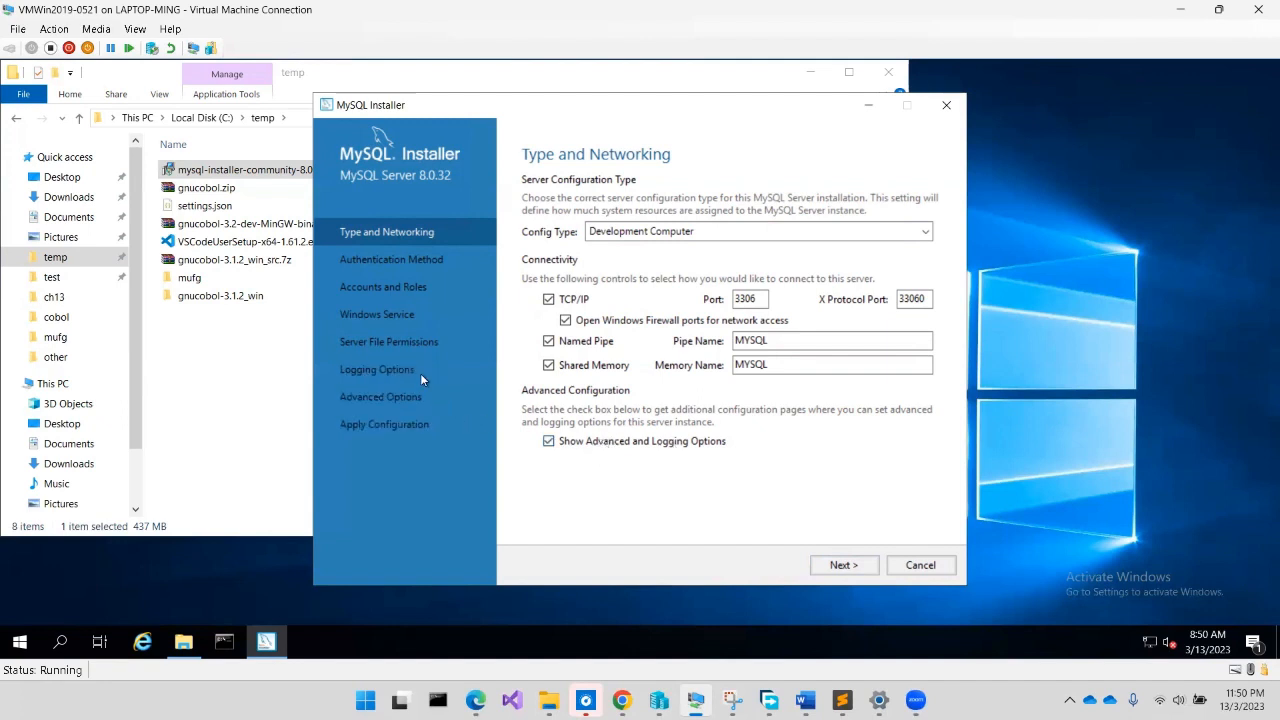
{"action": "left_click", "coordinate": [595, 444]}
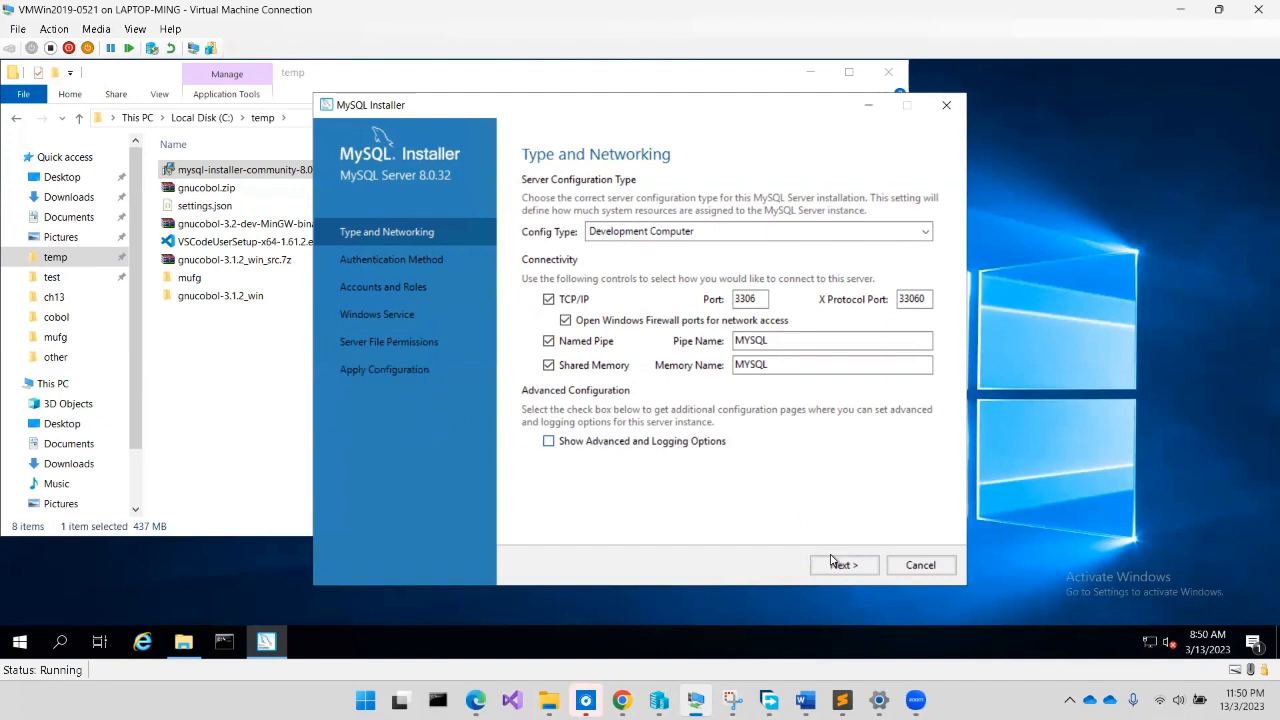
{"action": "left_click", "coordinate": [864, 566]}
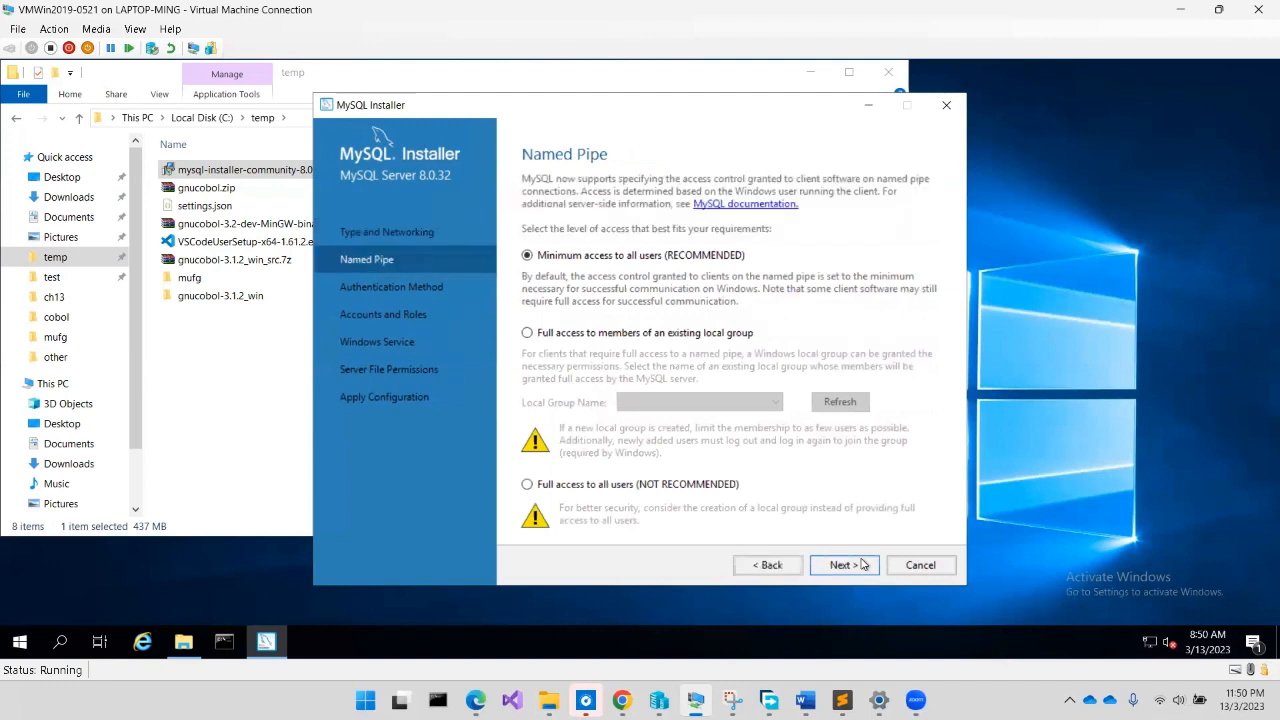
Give the Administrators local group full named-pipe access and keep Strong Password Encryption
{"action": "left_click", "coordinate": [632, 336]}
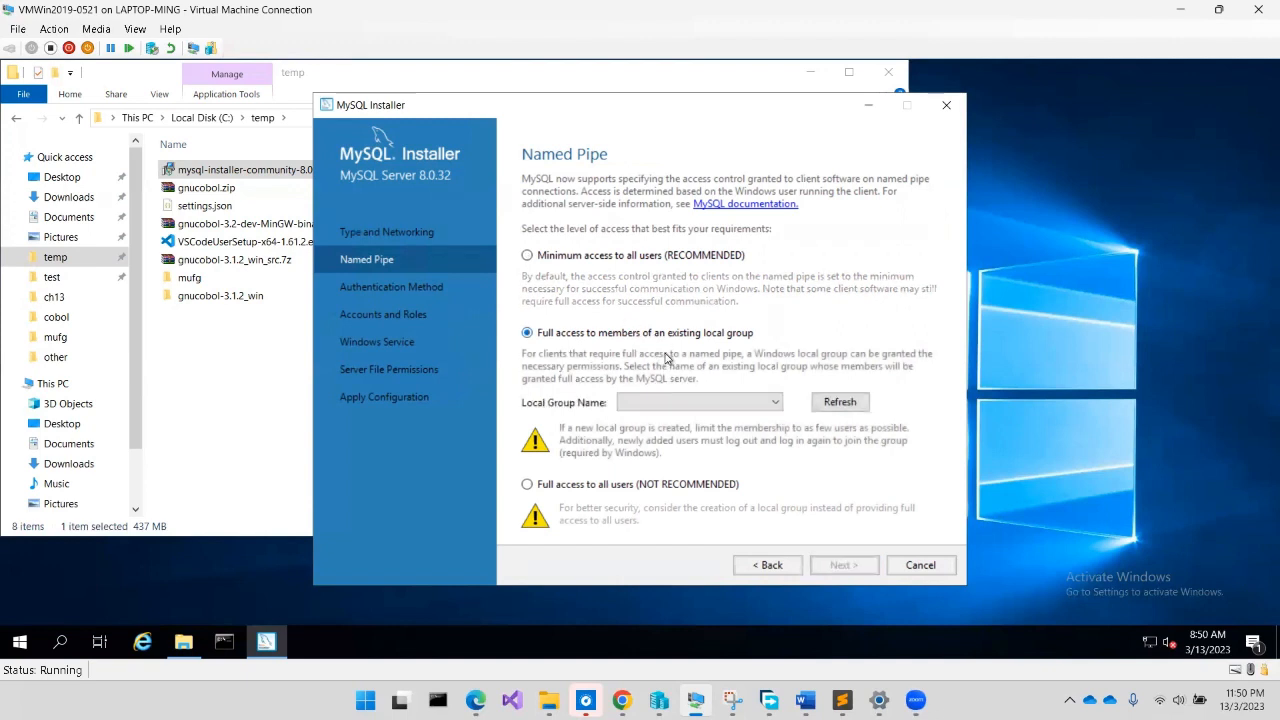
{"action": "left_click", "coordinate": [657, 401]}
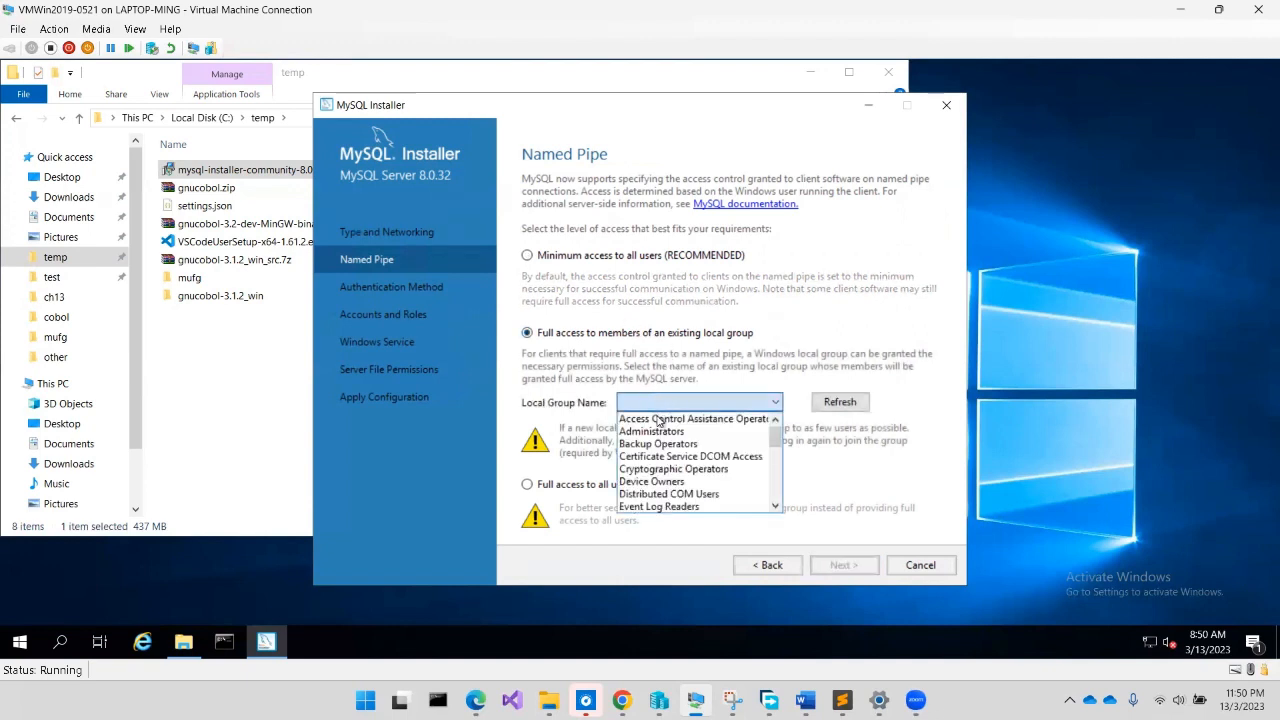
{"action": "left_click", "coordinate": [659, 432]}
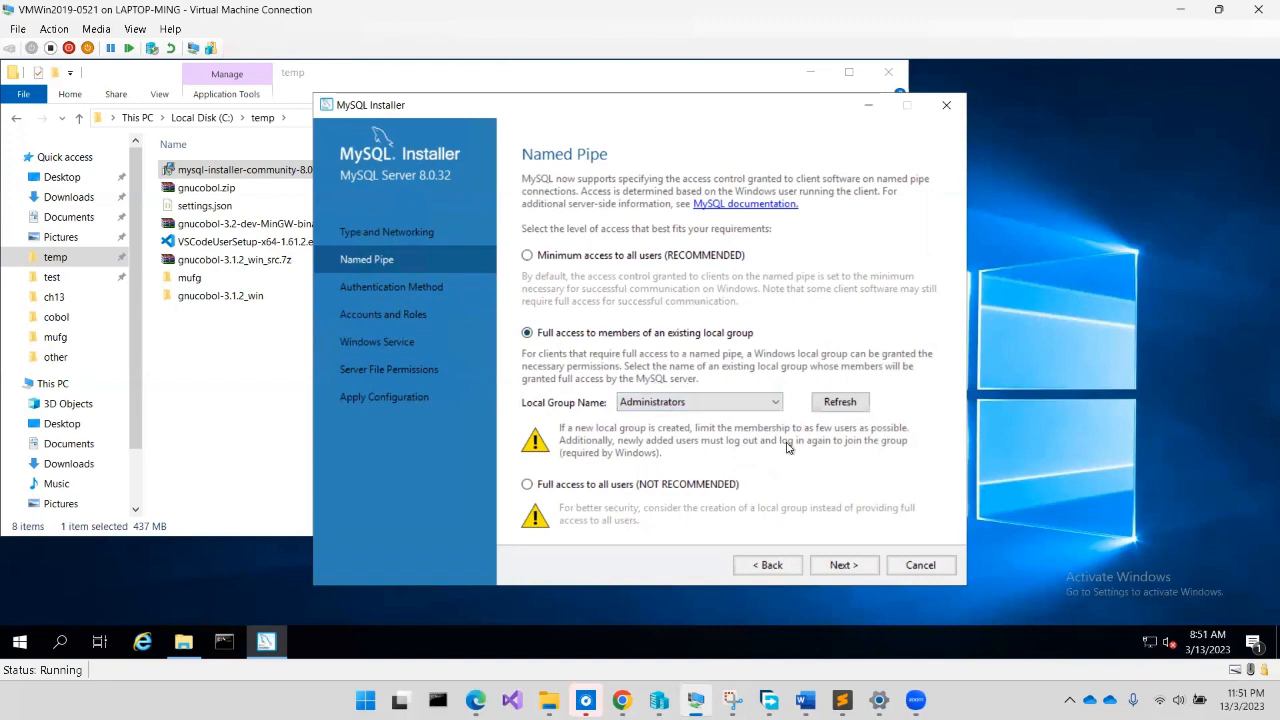
{"action": "left_click", "coordinate": [843, 566]}
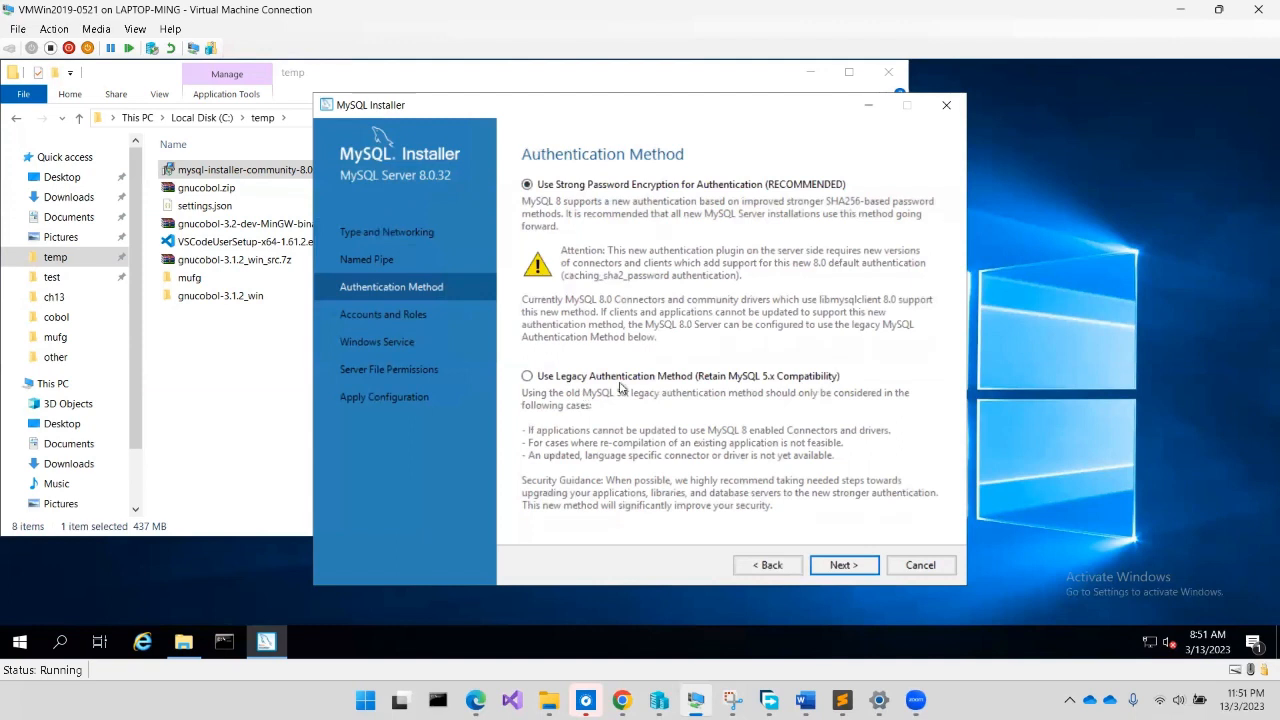
{"action": "left_click", "coordinate": [840, 565]}
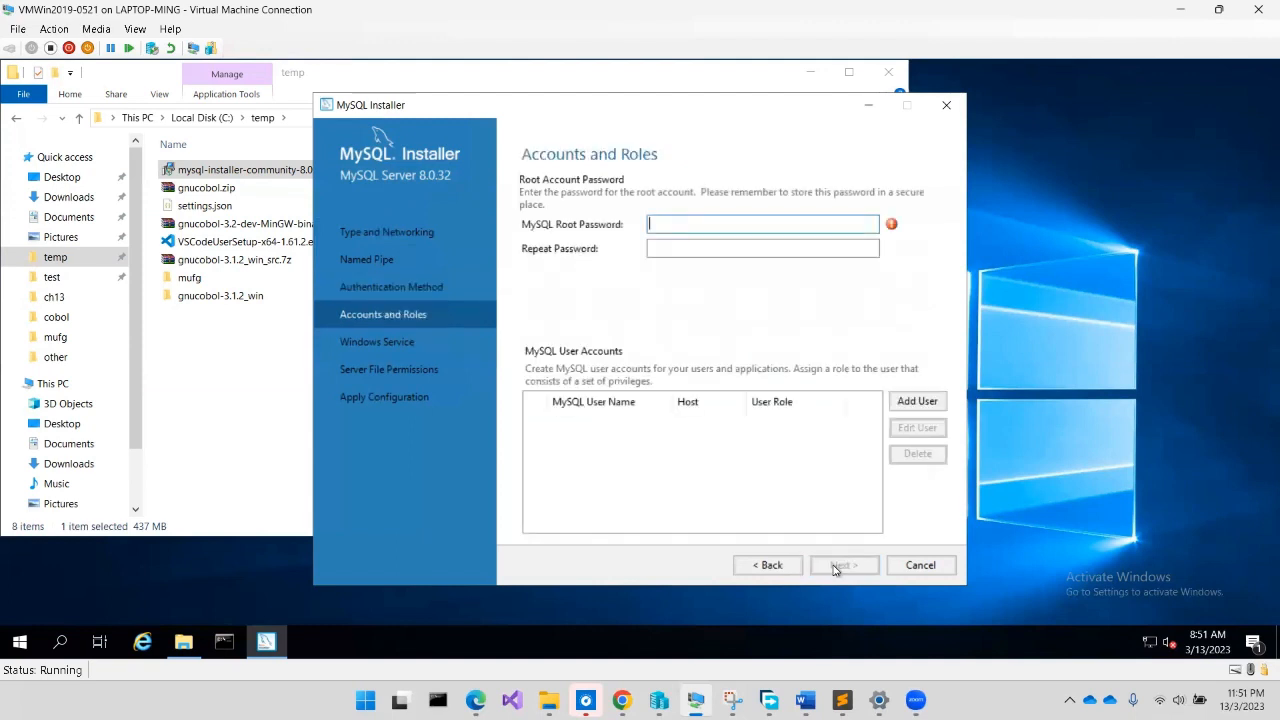
Enter and confirm the MySQL root password, then start adding a new user account
{"action": "type", "text": "••••••••"}
{"action": "key", "text": "Tab"}
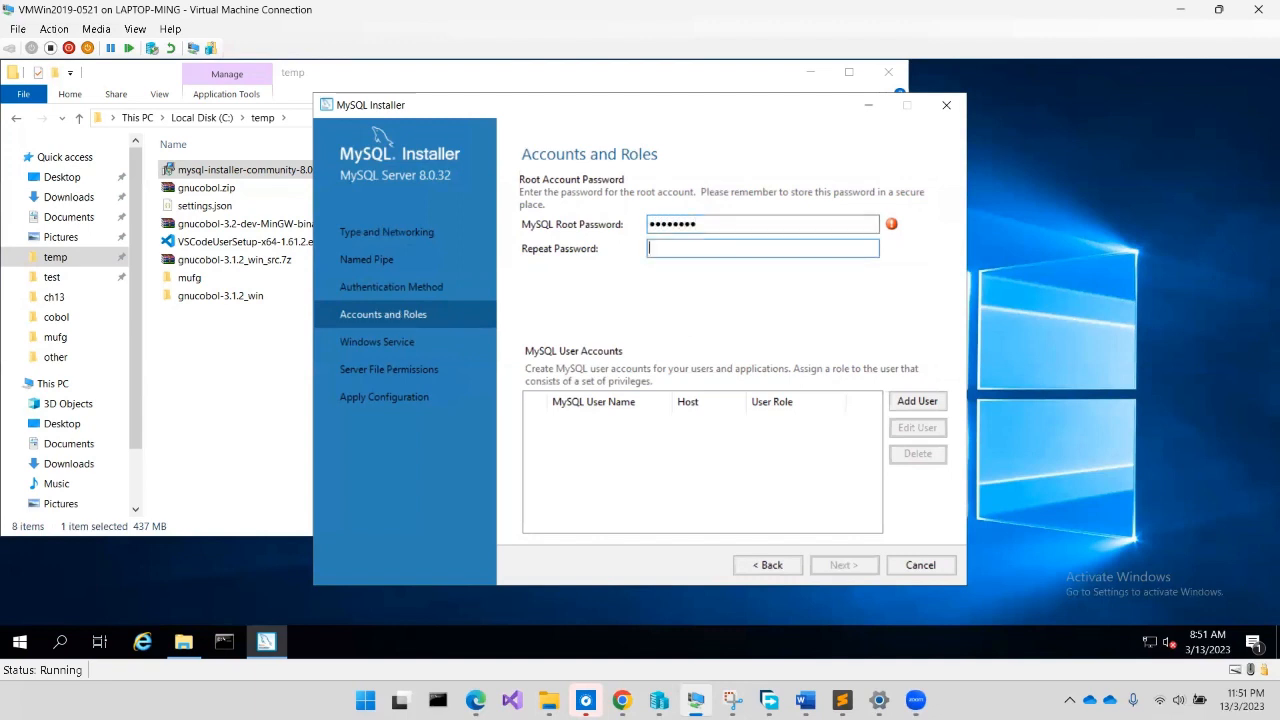
{"action": "type", "text": "••••••••"}
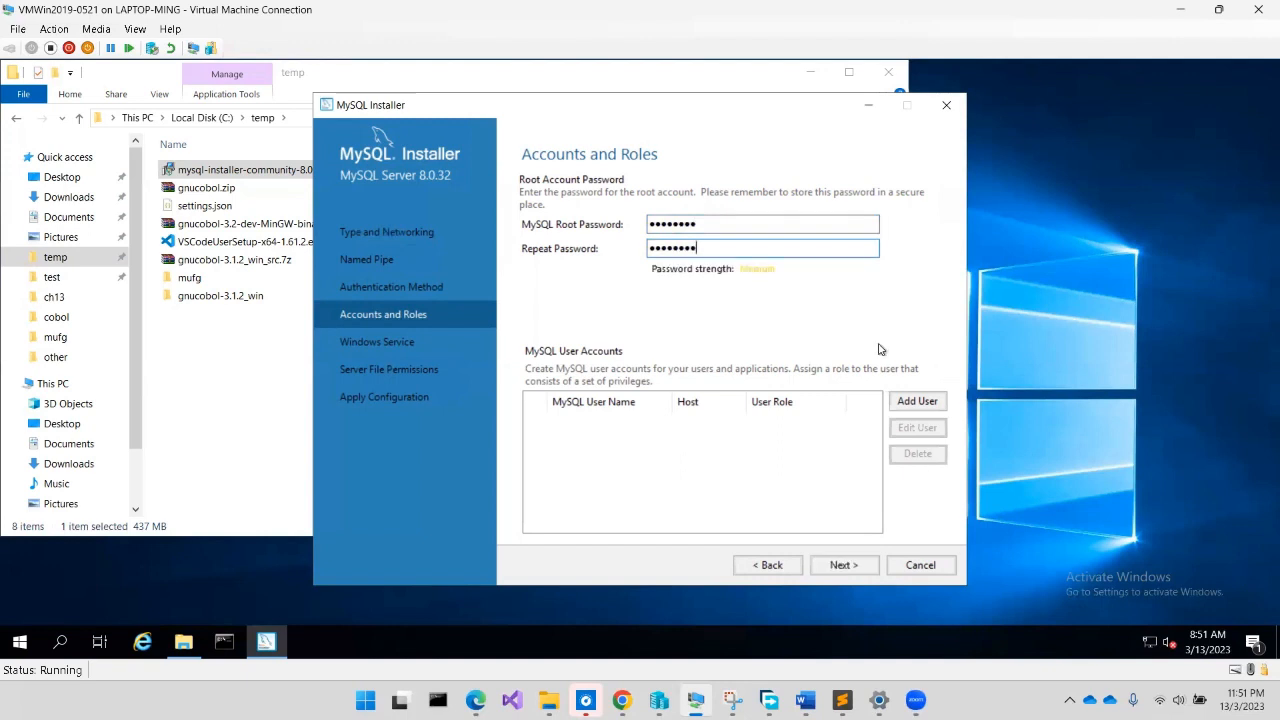
{"action": "left_click", "coordinate": [912, 399]}
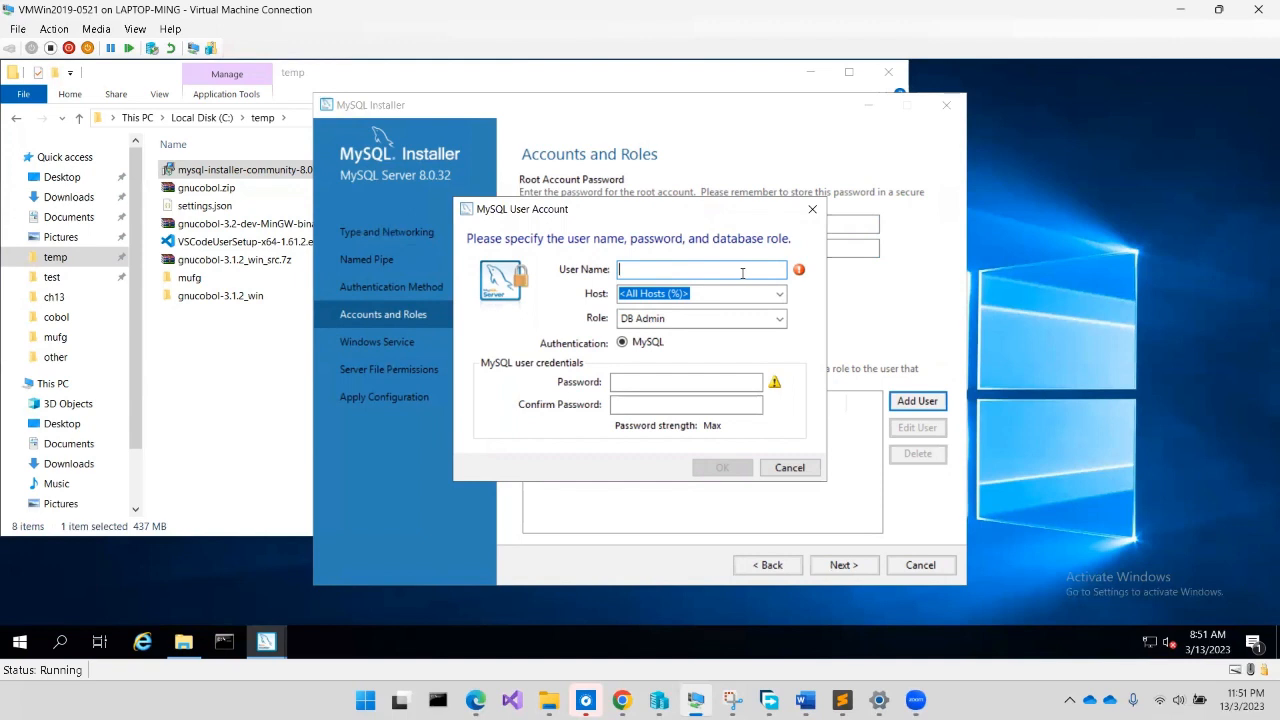
Create user 'admin' for All Hosts (%) with the DB Admin role and a confirmed password
{"action": "type", "text": "Admin"}
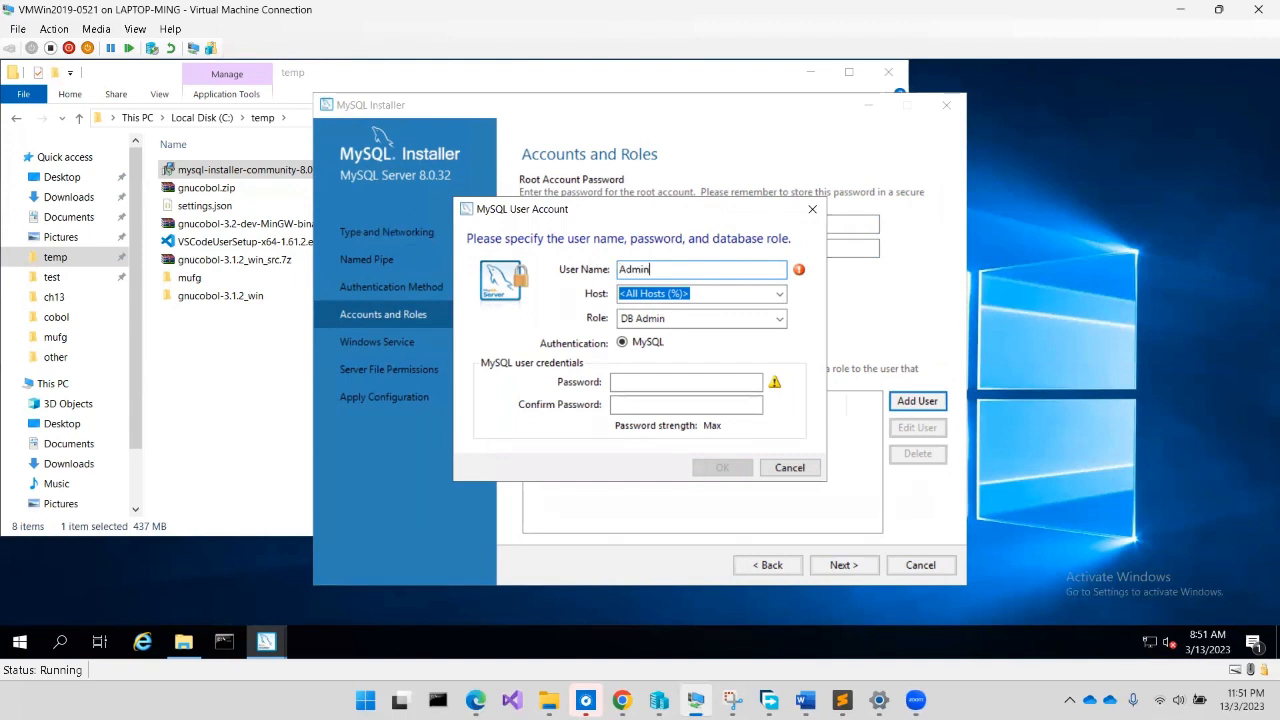
{"action": "type", "text": "is"}
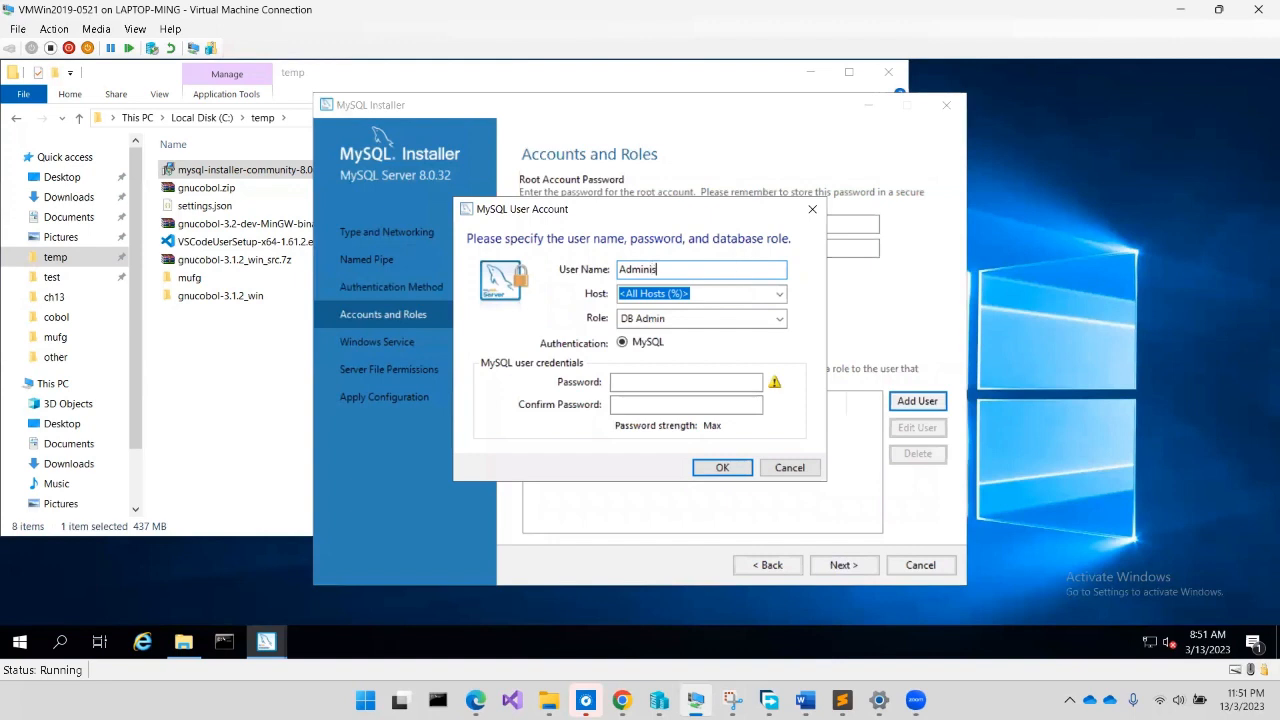
{"action": "type", "text": "trator"}
{"action": "left_click_drag", "start_coordinate": [700, 263], "coordinate": [414, 263]}
{"action": "type", "text": "admin"}
{"action": "left_click", "coordinate": [625, 380]}
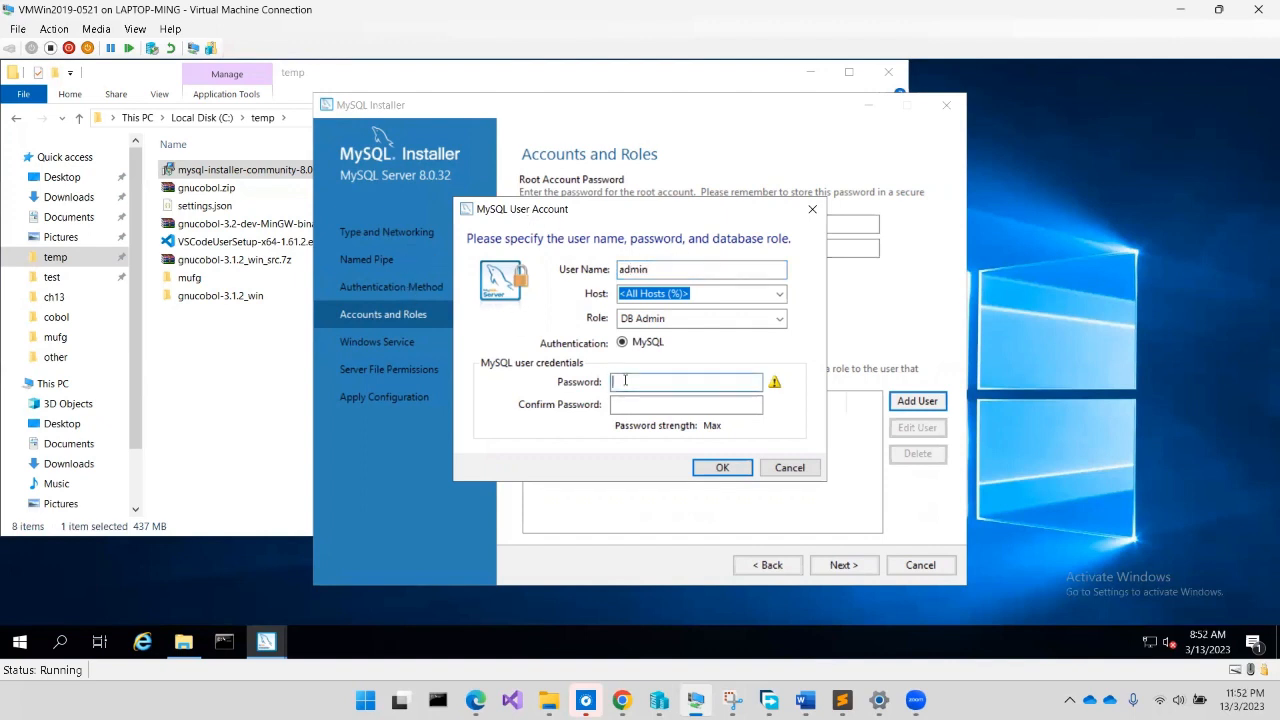
{"action": "type", "text": "••••••"}
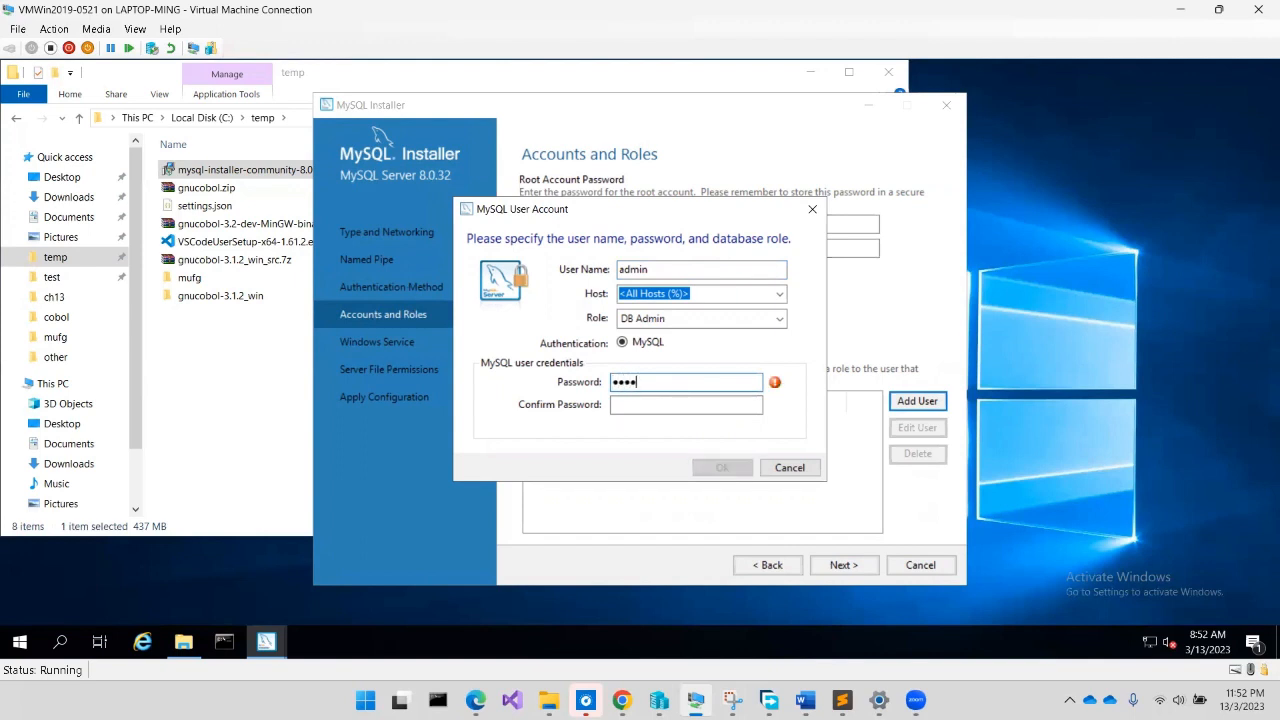
{"action": "key", "text": "BackSpace"}
{"action": "key", "text": "BackSpace"}
{"action": "key", "text": "BackSpace"}
{"action": "key", "text": "BackSpace"}
{"action": "key", "text": "BackSpace"}
{"action": "key", "text": "BackSpace"}
{"action": "type", "text": "••••••••"}
{"action": "key", "text": "Tab"}
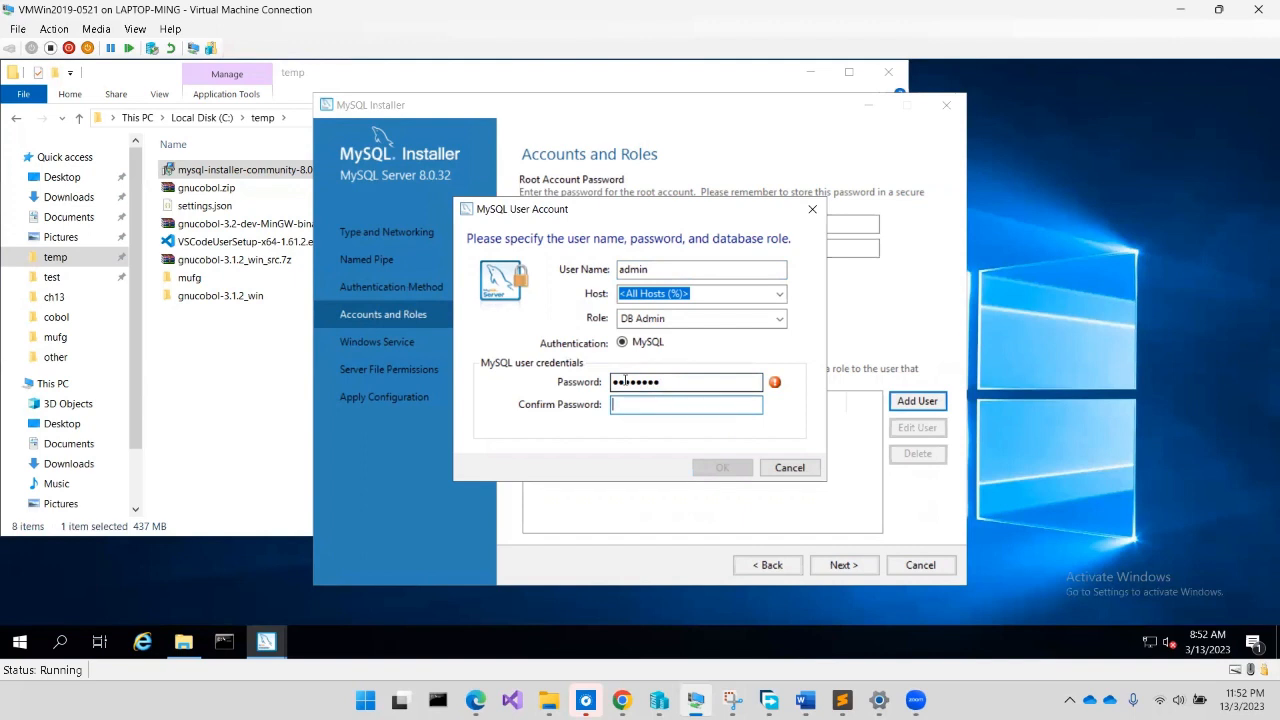
{"action": "type", "text": "••••••••"}
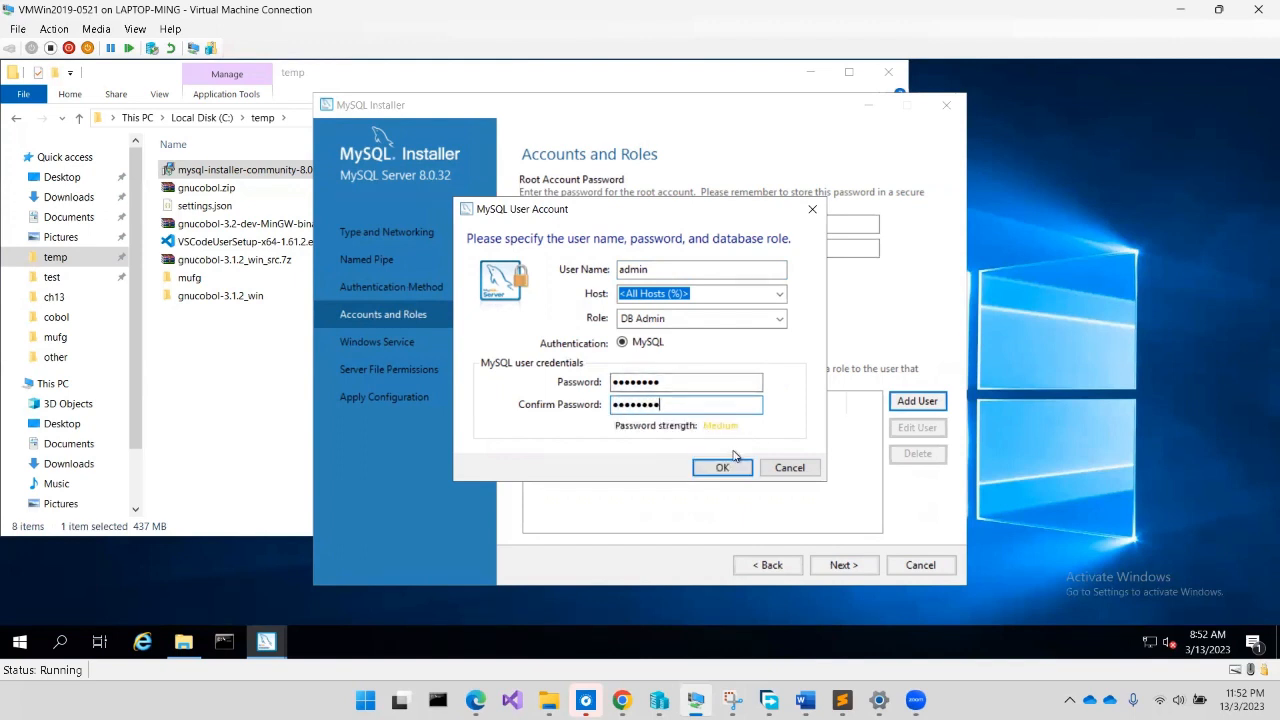
{"action": "left_click", "coordinate": [725, 467]}
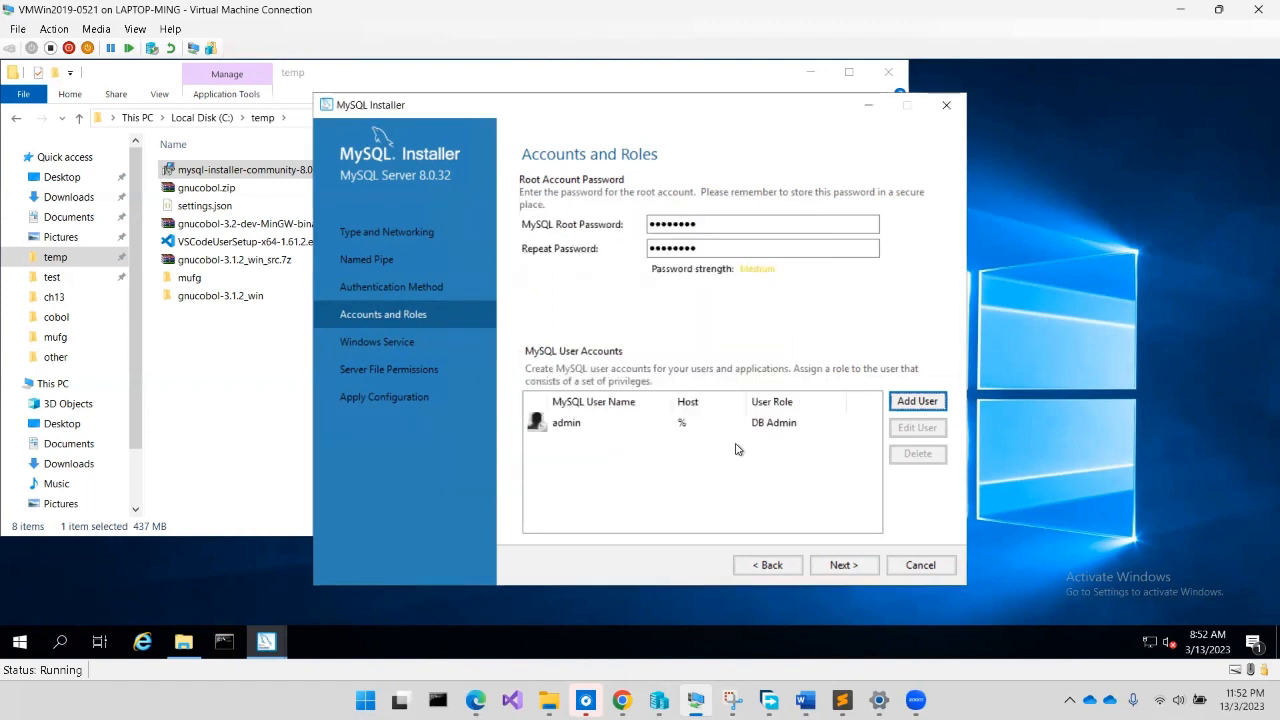
Accept the default MySQL80 Windows service and server file permissions to reach Apply Configuration
{"action": "left_click", "coordinate": [843, 565]}
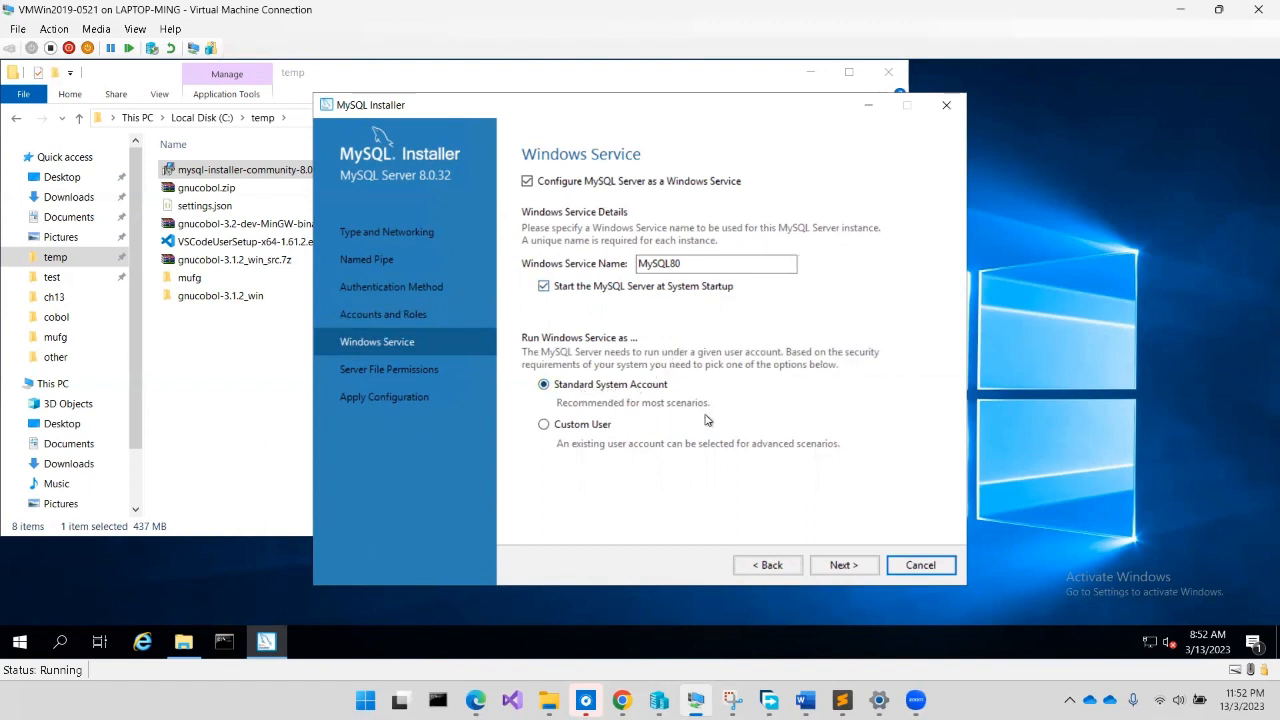
{"action": "left_click", "coordinate": [841, 566]}
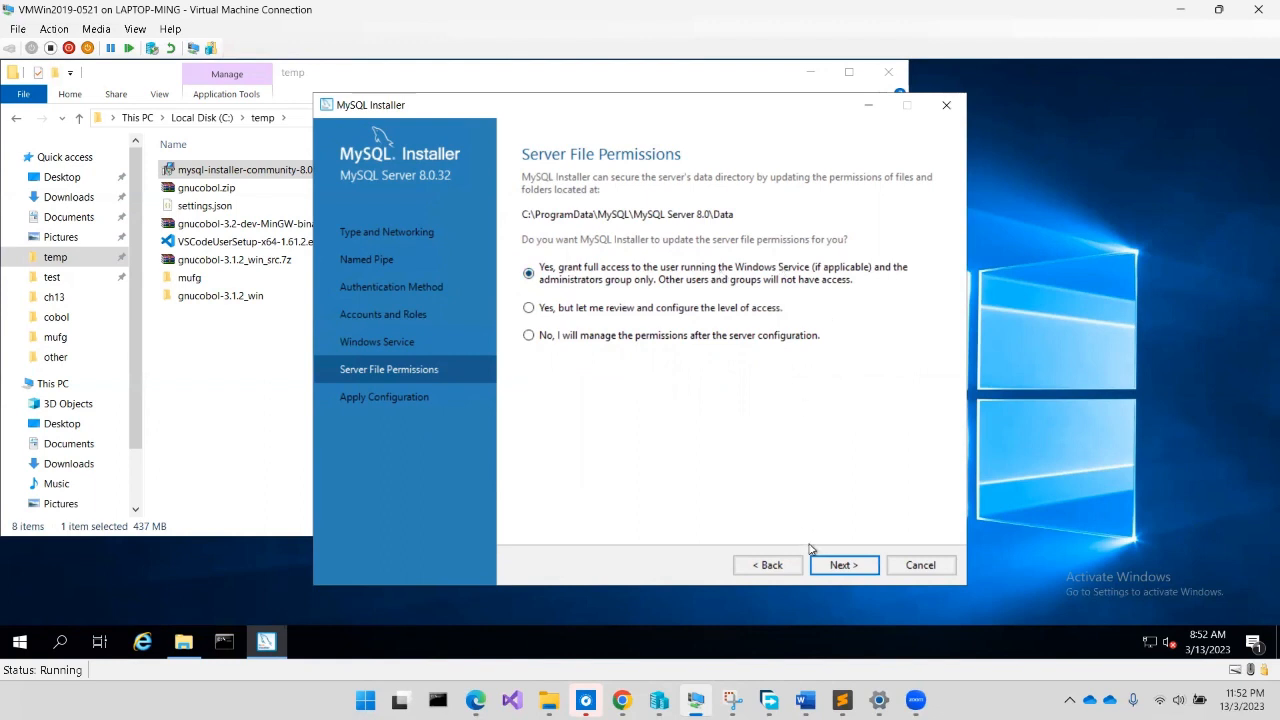
{"action": "left_click", "coordinate": [839, 567]}
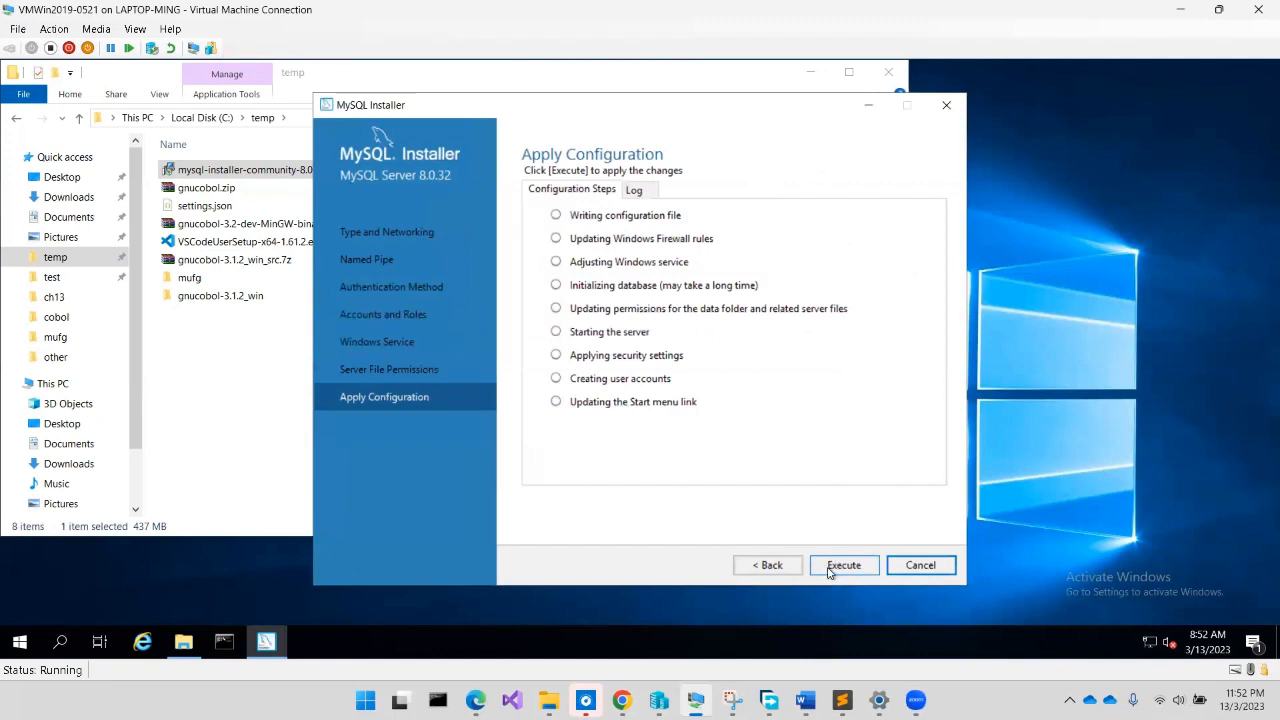
Execute all nine MySQL Server 8.0.32 configuration steps and finish once they succeed
{"action": "left_click", "coordinate": [828, 572]}
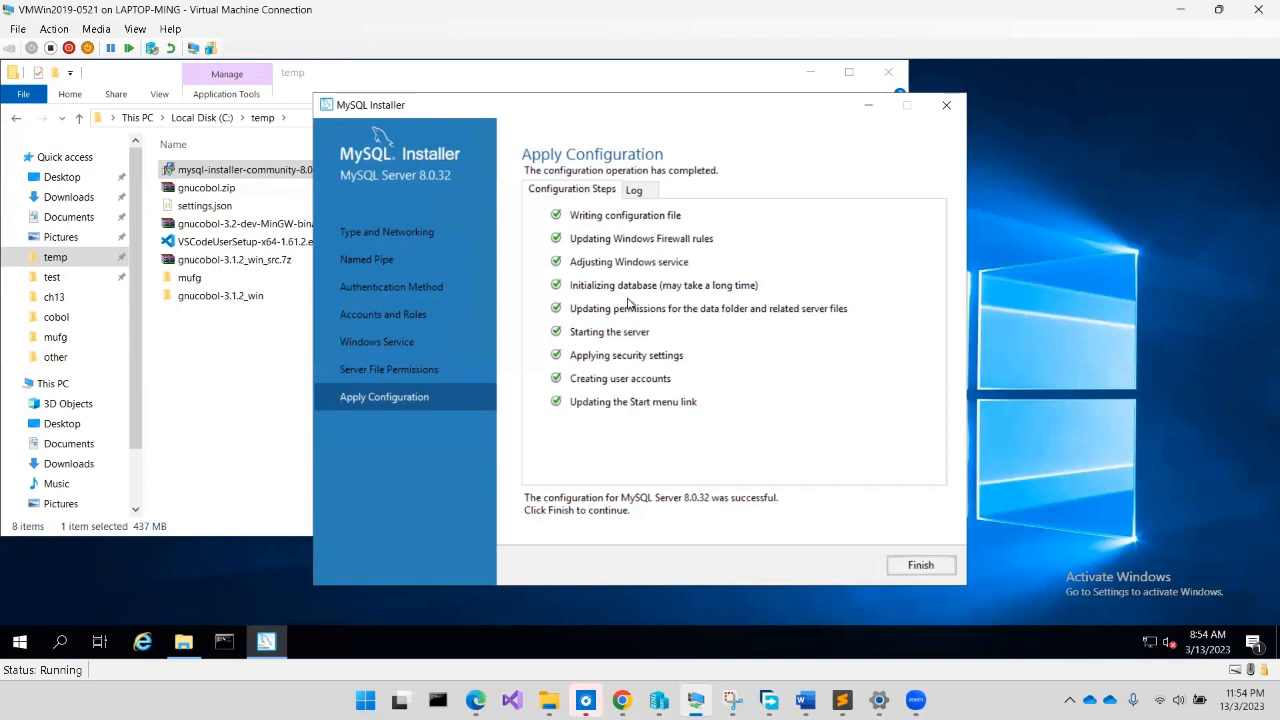
{"action": "left_click", "coordinate": [934, 570]}
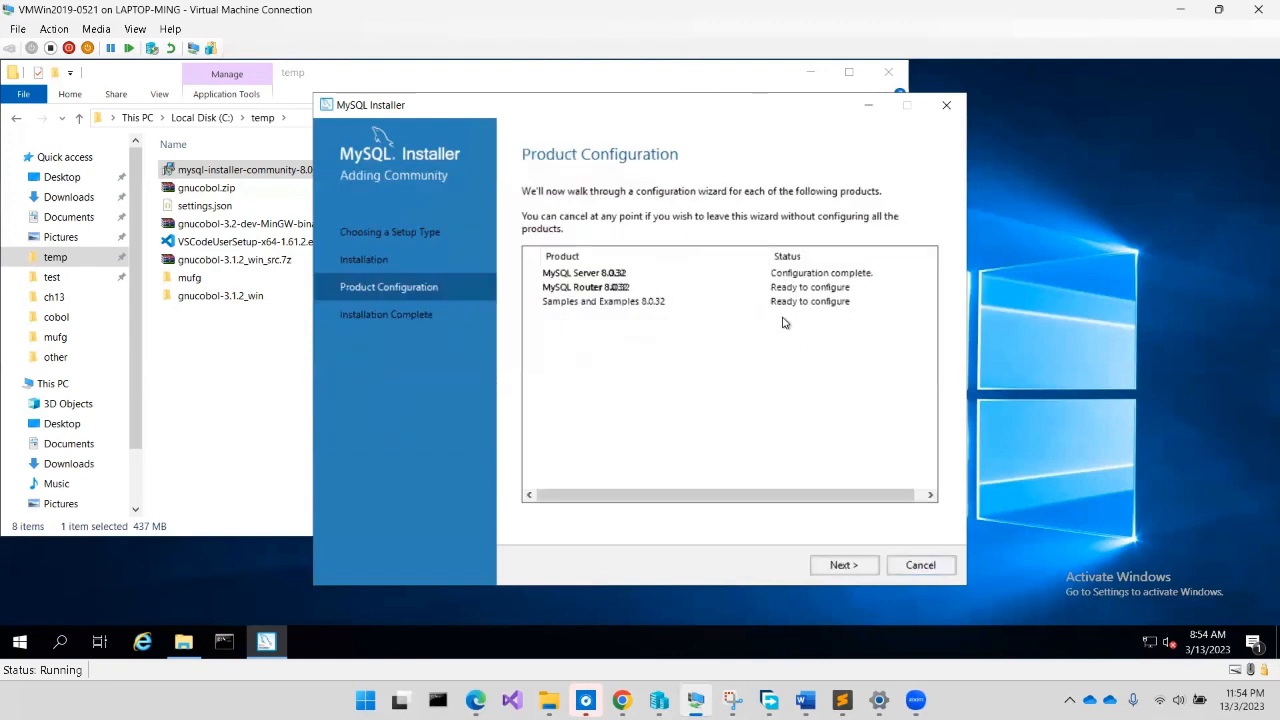
Finish MySQL Router setup without InnoDB Cluster bootstrapping and reach the samples Connect To Server page
{"action": "left_click", "coordinate": [843, 566]}
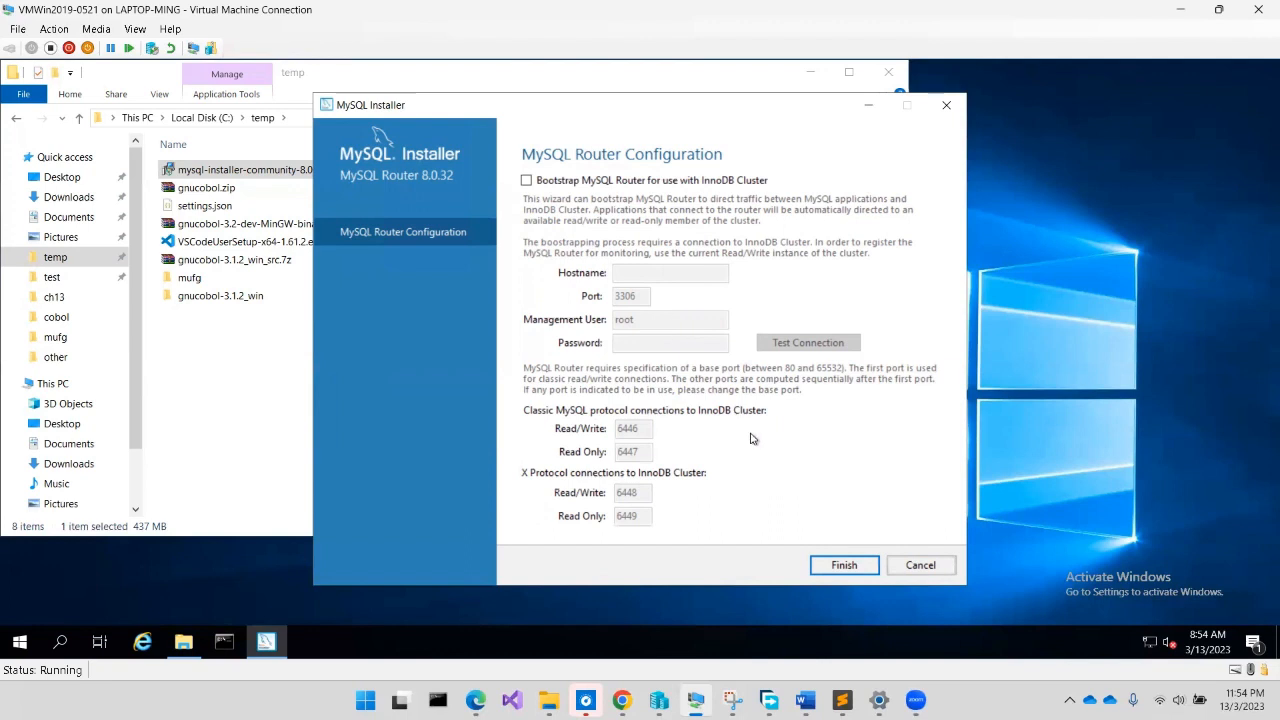
{"action": "left_click", "coordinate": [830, 575]}
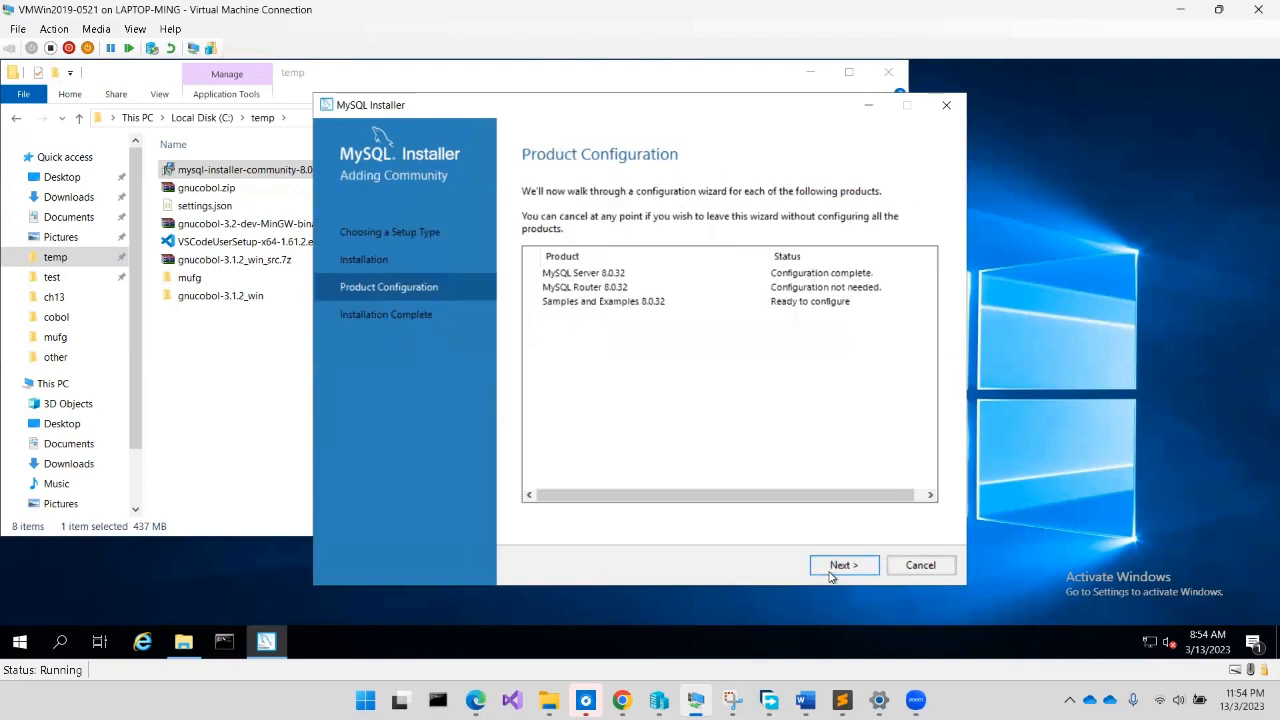
{"action": "left_click", "coordinate": [833, 570]}
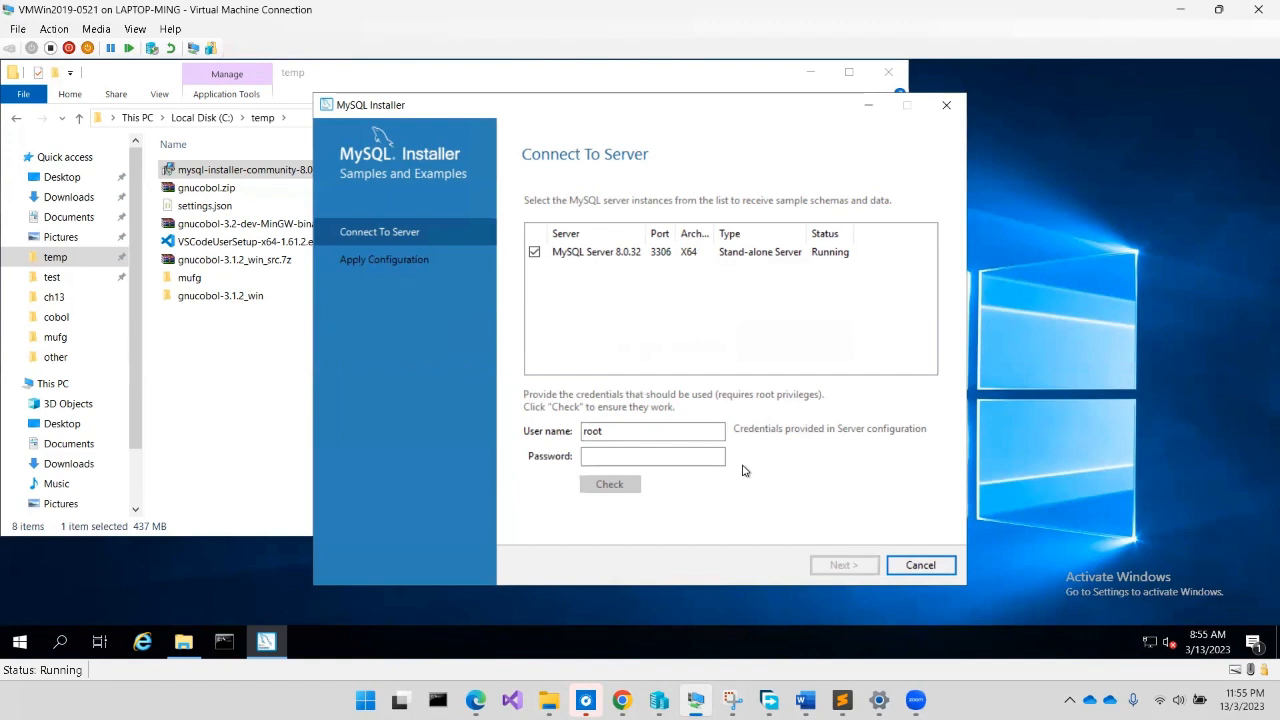
Connect the samples as user 'admin' with its password, verify the check succeeds, and continue
{"action": "left_click", "coordinate": [673, 429]}
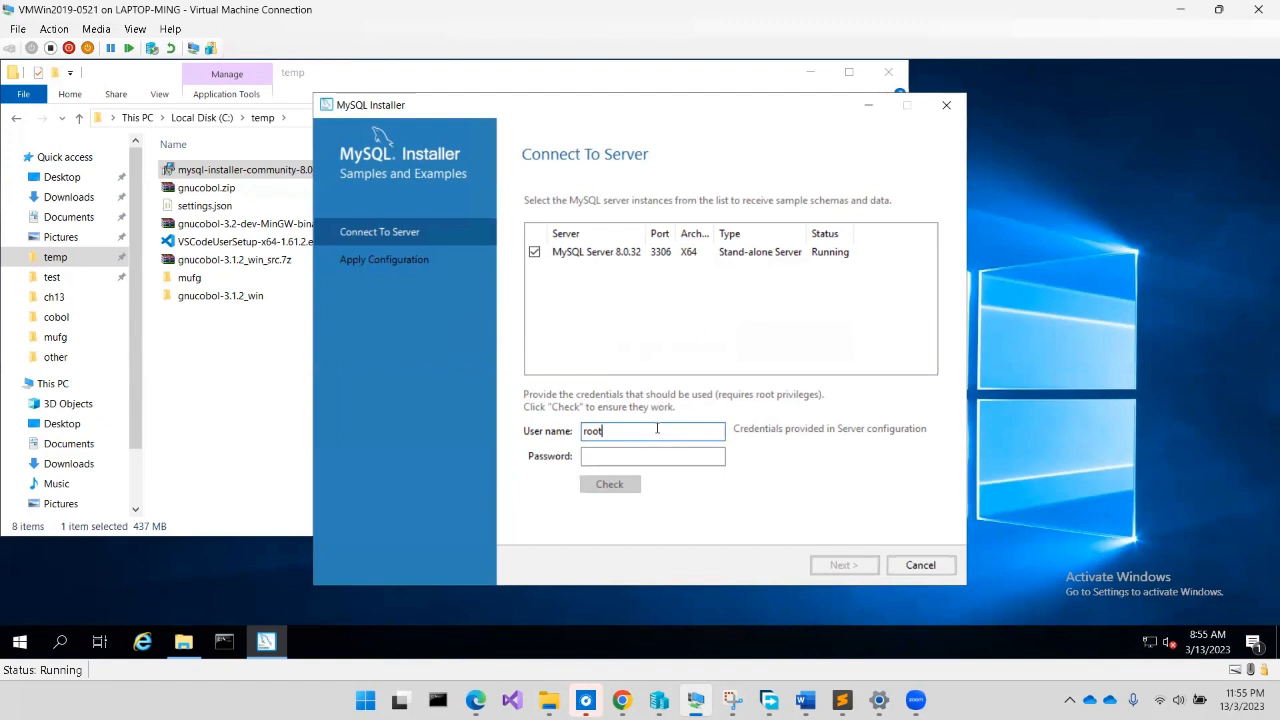
{"action": "left_click_drag", "start_coordinate": [657, 429], "coordinate": [470, 440]}
{"action": "type", "text": "admin"}
{"action": "key", "text": "Tab"}
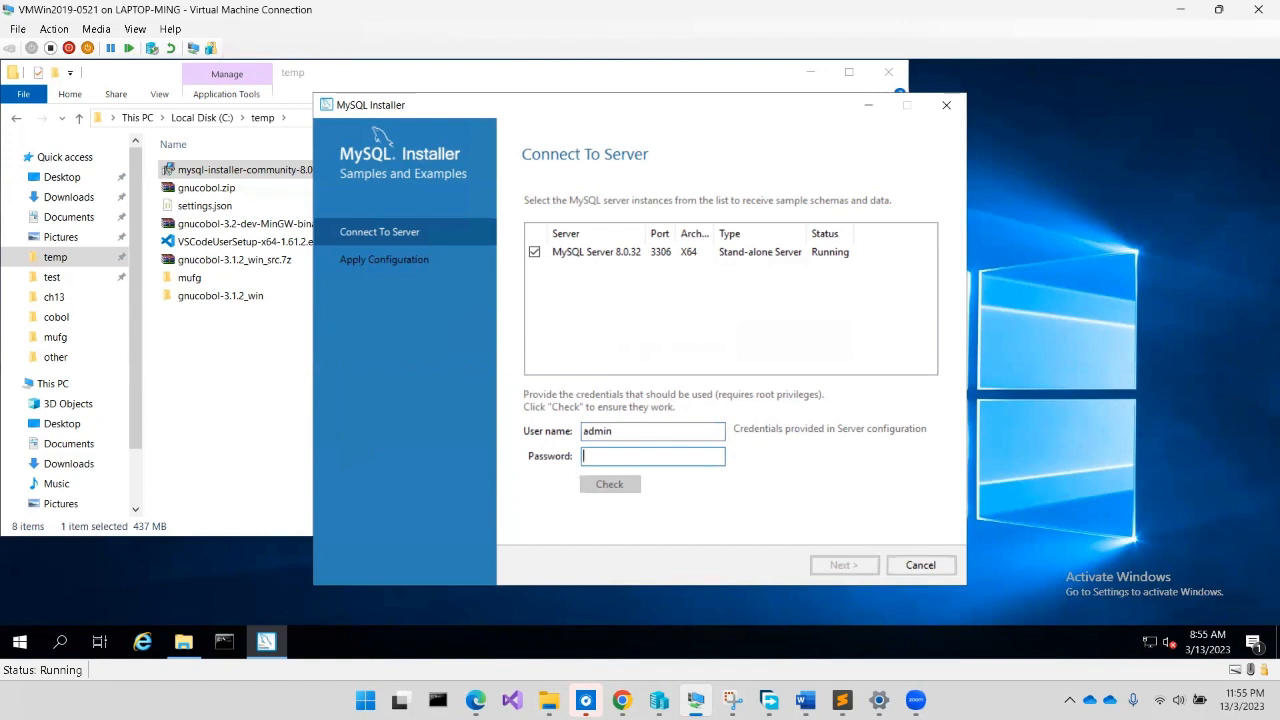
{"action": "type", "text": "admin123"}
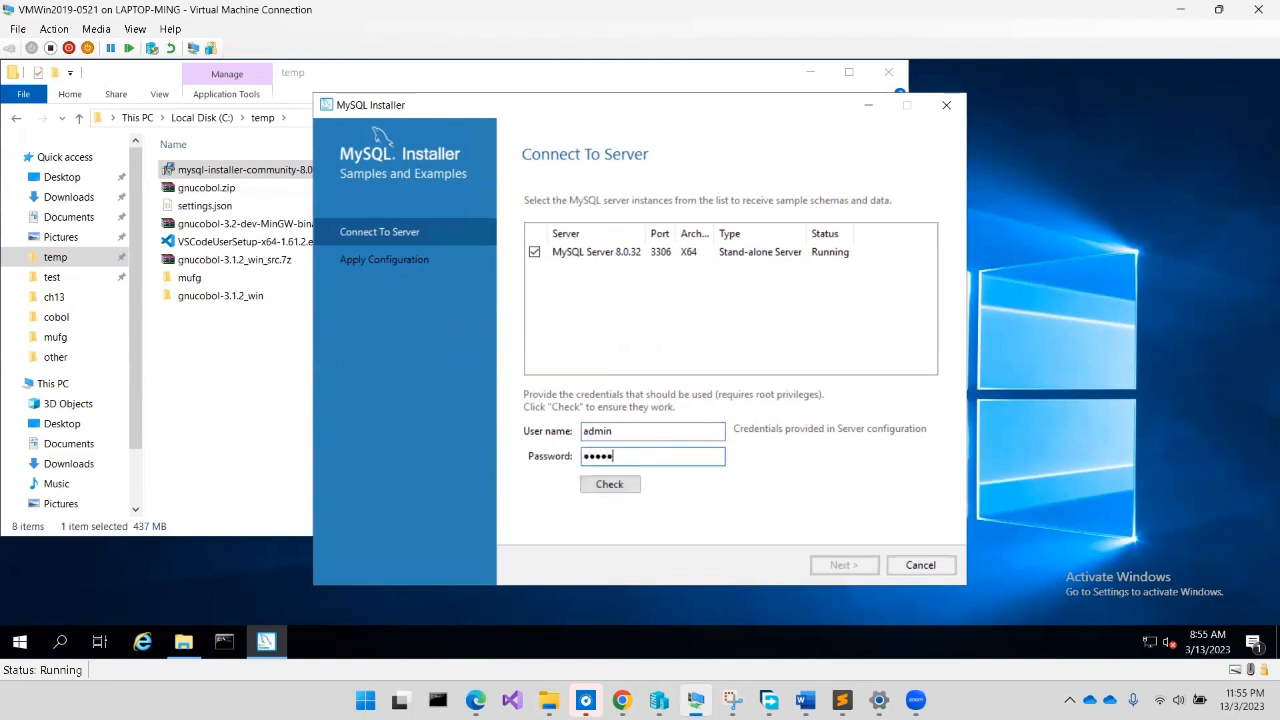
{"action": "left_click", "coordinate": [632, 485]}
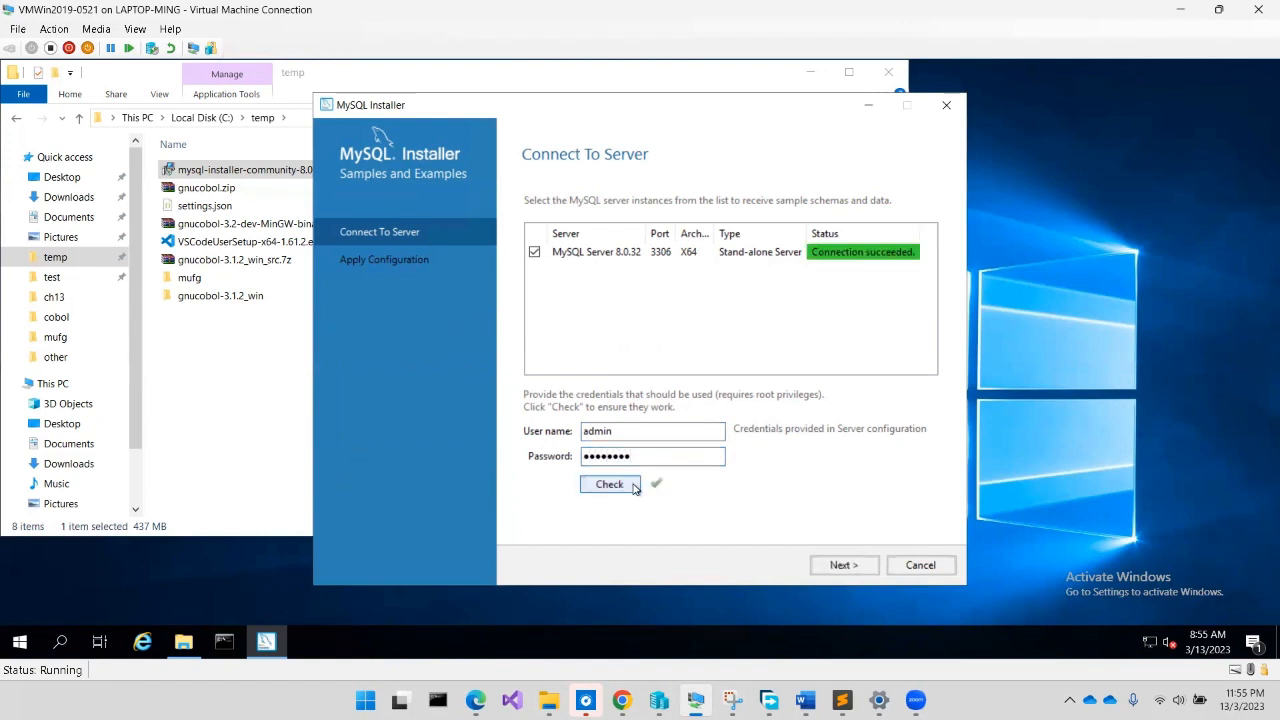
{"action": "left_click", "coordinate": [843, 565]}
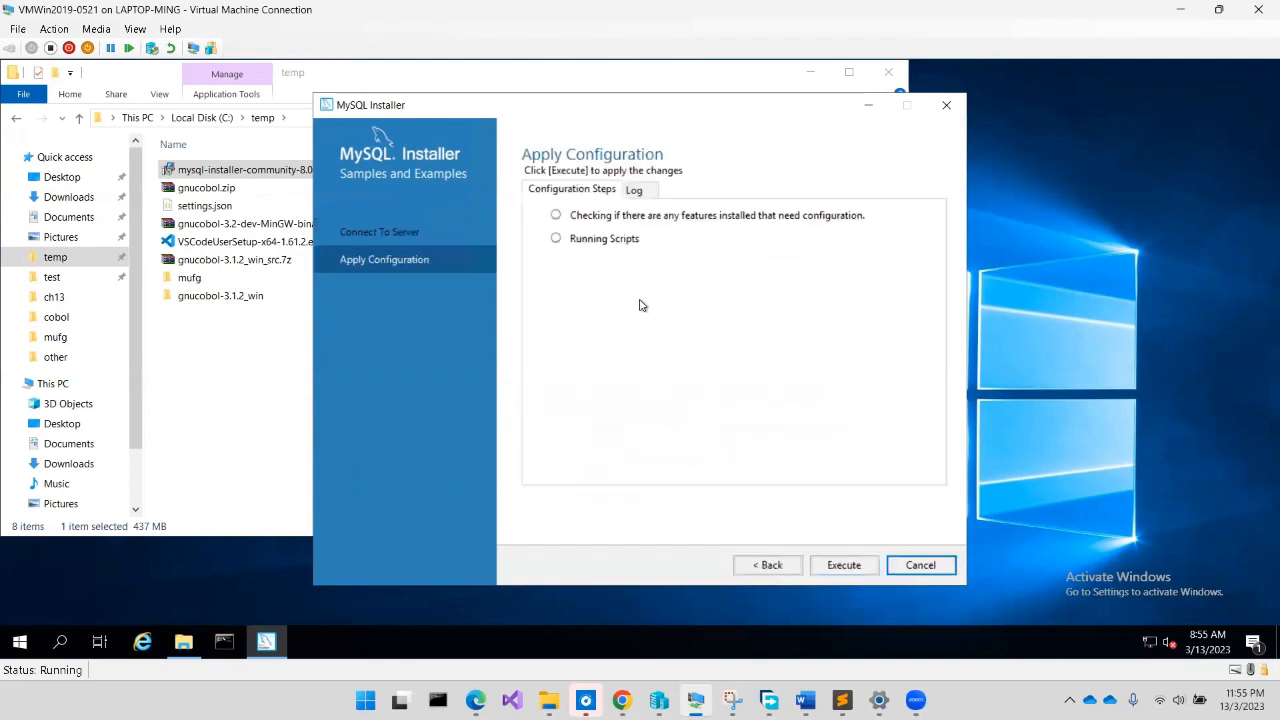
Run both Samples and Examples 8.0.32 configuration steps, then return to the product list
{"action": "left_click", "coordinate": [843, 566]}
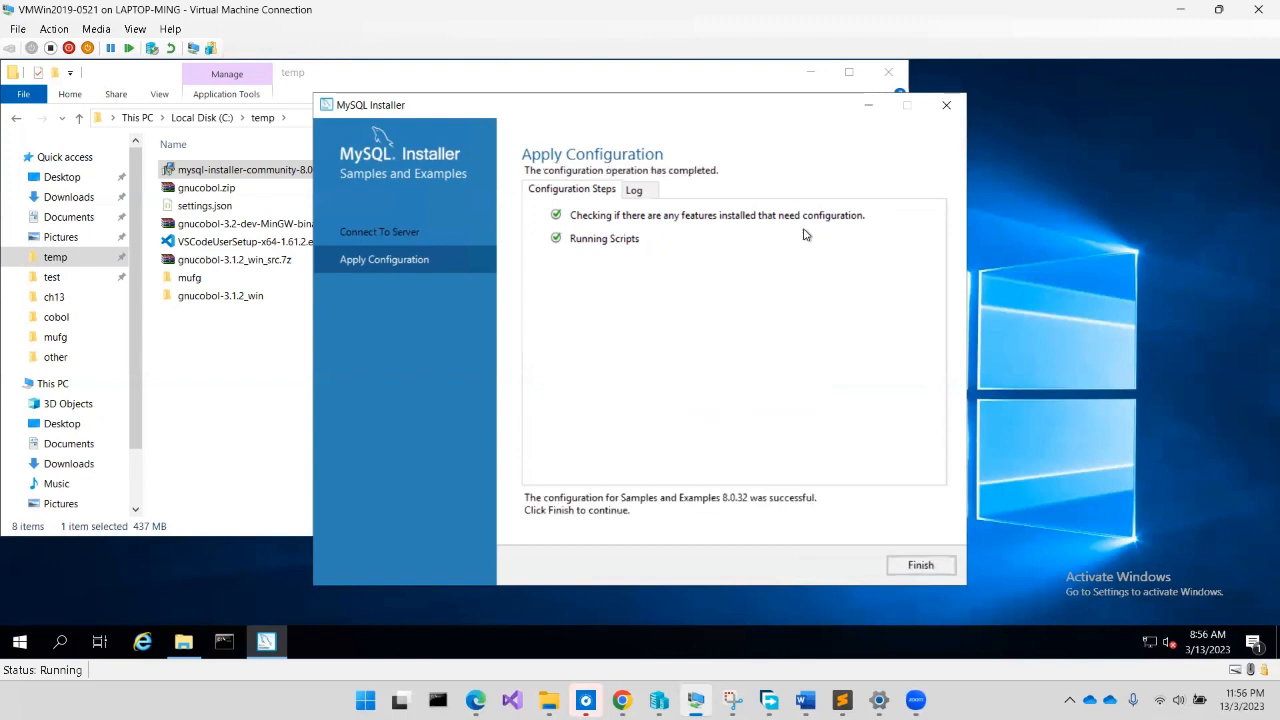
{"action": "left_click", "coordinate": [930, 566]}
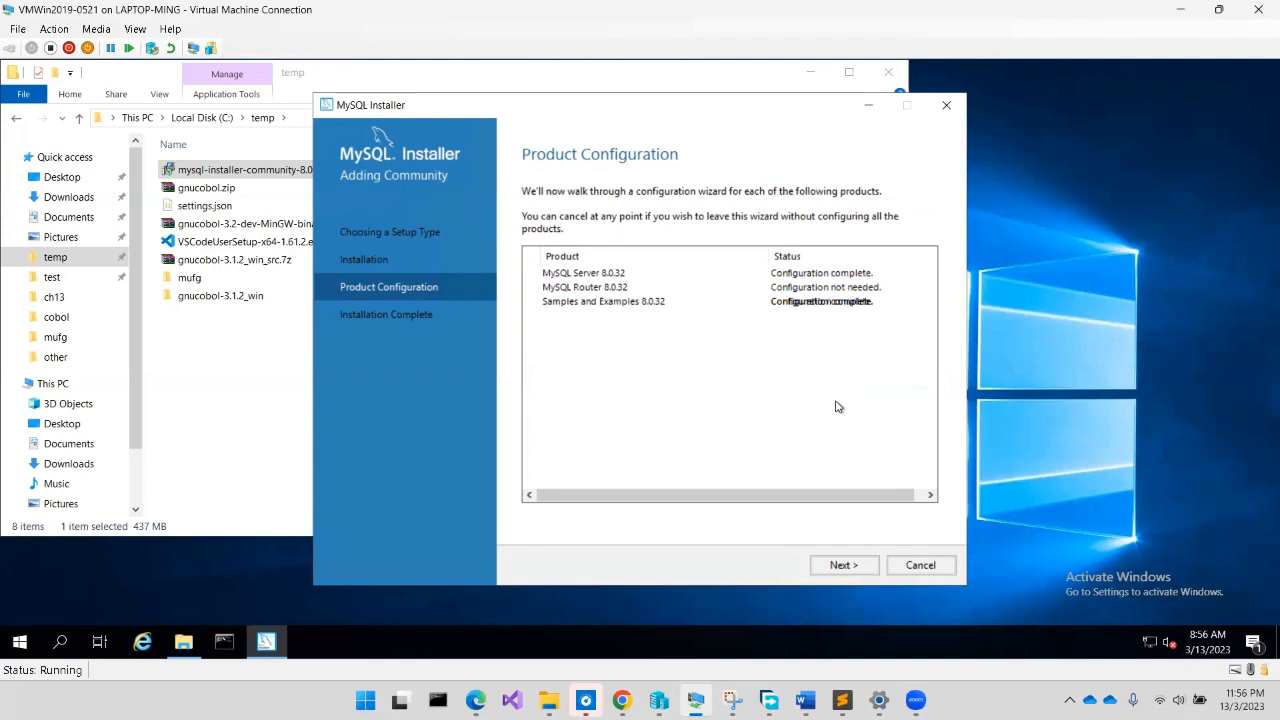
Copy the log from the Installation Complete summary and launch Sublime Text from the Start menu
{"action": "left_click", "coordinate": [855, 567]}
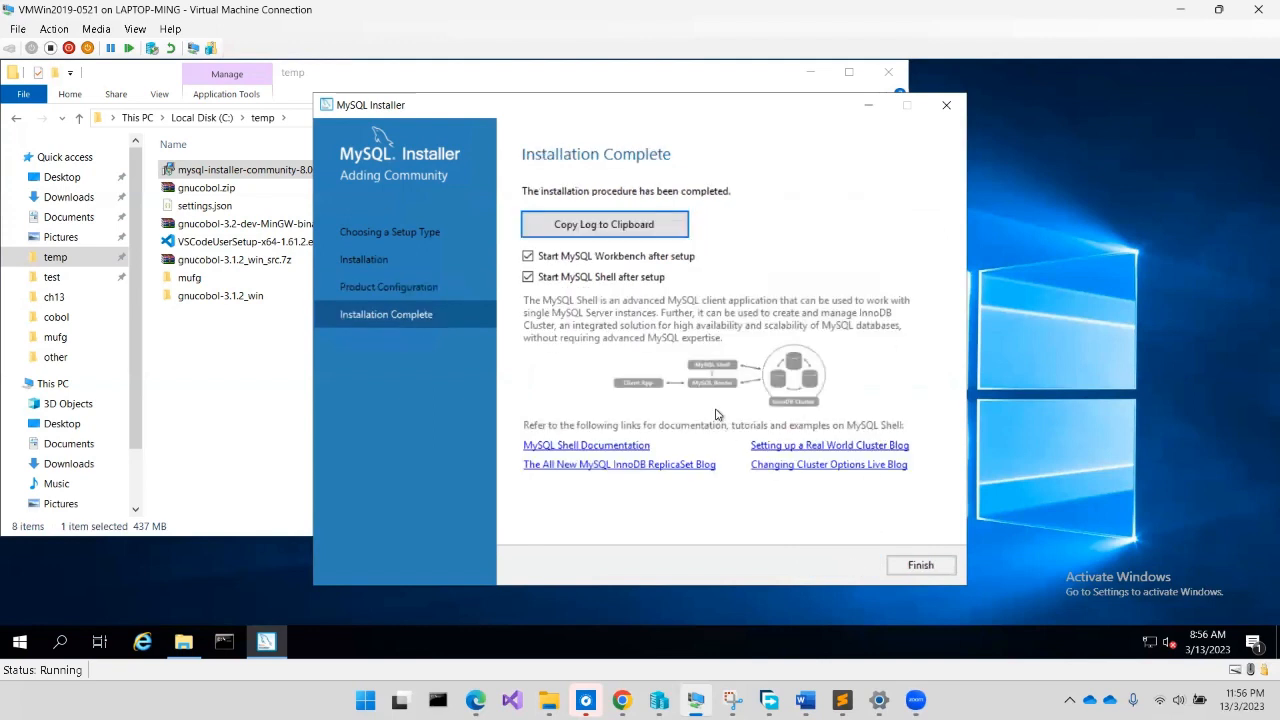
{"action": "left_click", "coordinate": [650, 229]}
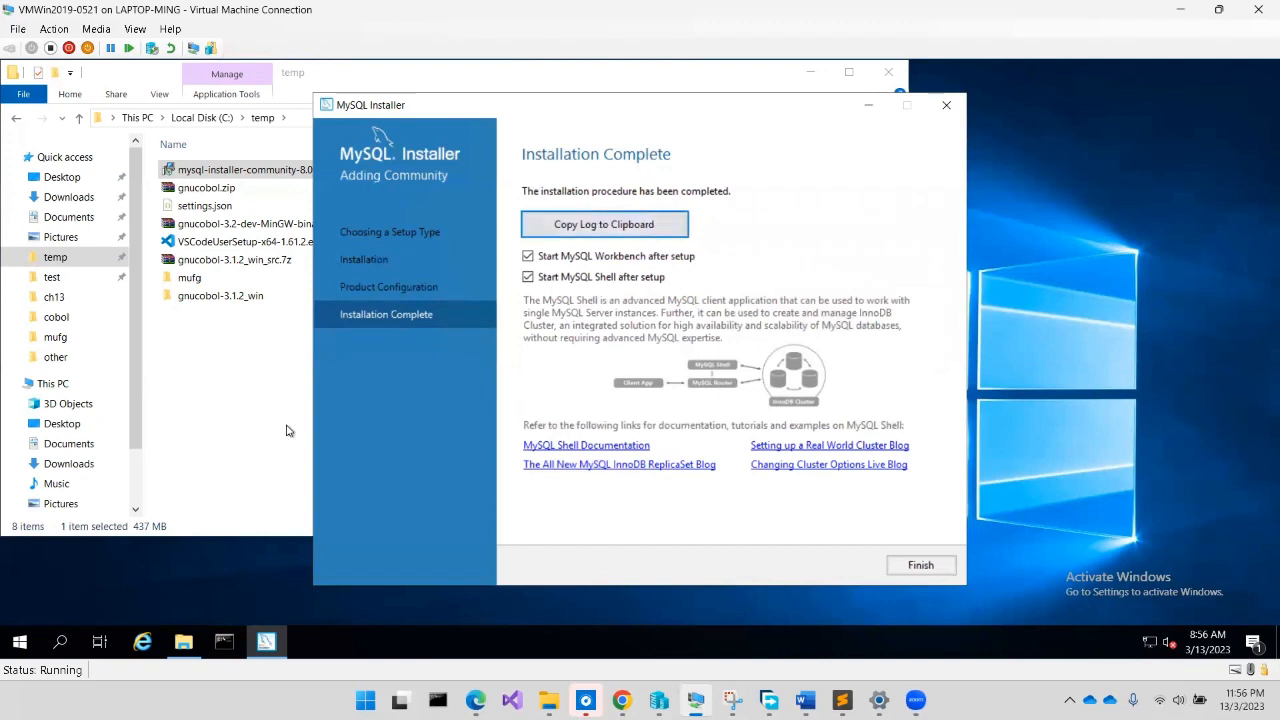
{"action": "left_click", "coordinate": [17, 652]}
{"action": "left_click", "coordinate": [284, 519]}
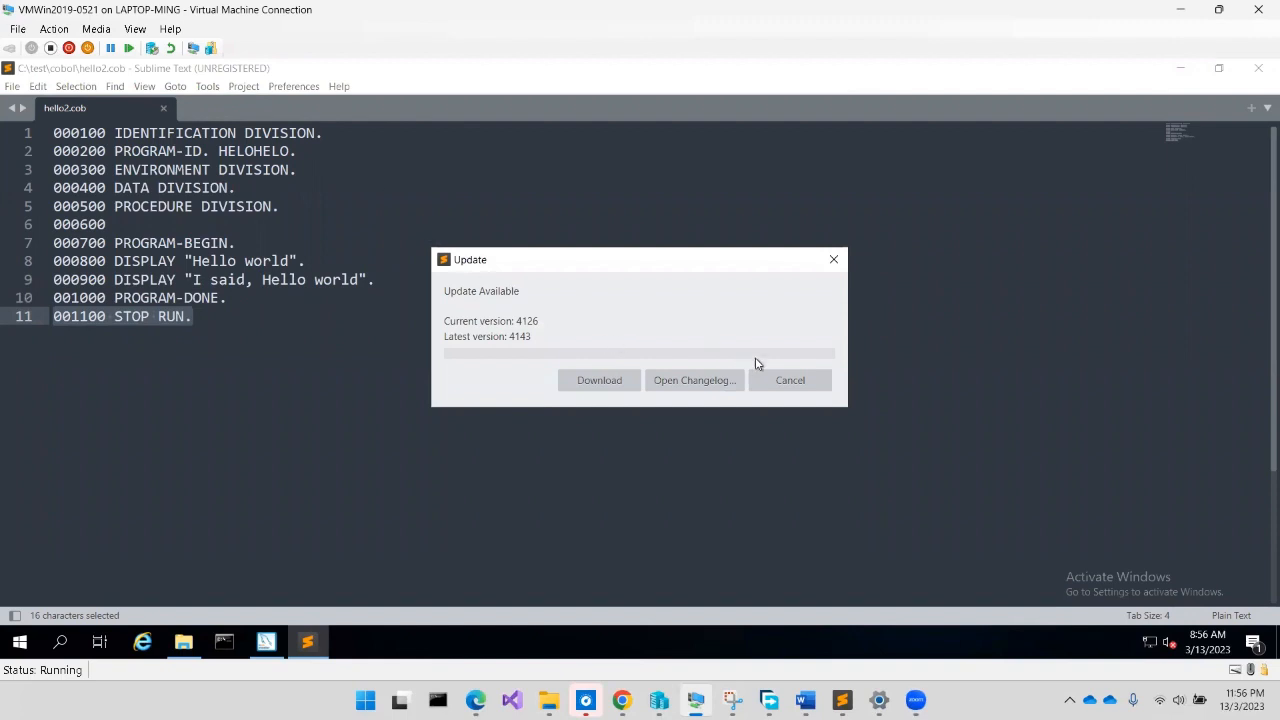
Dismiss the Sublime Text update notice and paste the installation log into a new file
{"action": "left_click", "coordinate": [783, 385]}
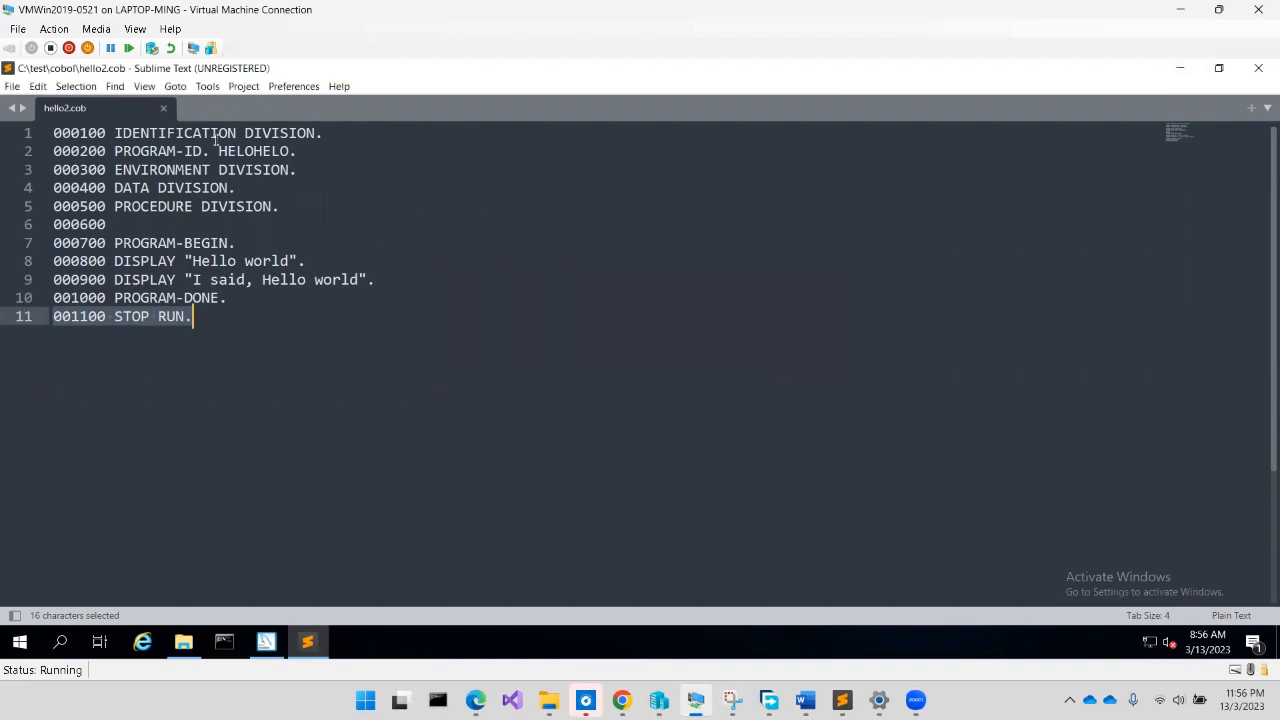
{"action": "left_click", "coordinate": [12, 88]}
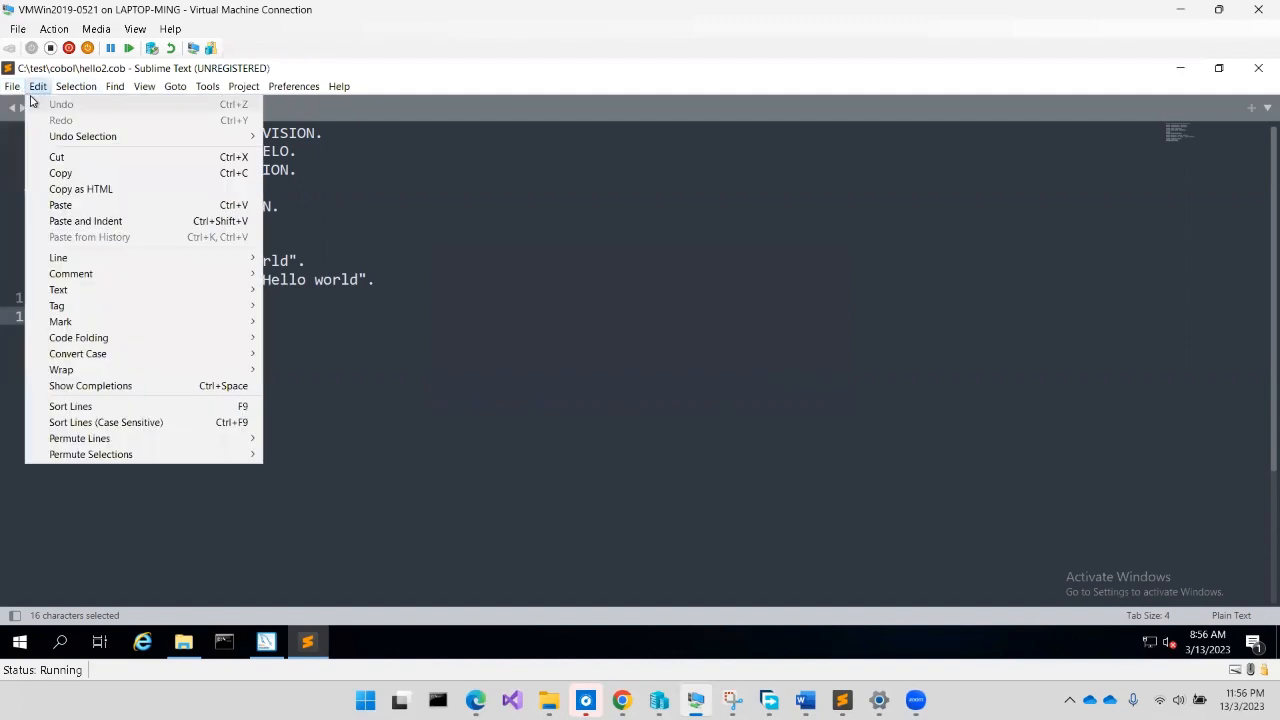
{"action": "left_click", "coordinate": [14, 90]}
{"action": "left_click", "coordinate": [12, 87]}
{"action": "left_click", "coordinate": [18, 103]}
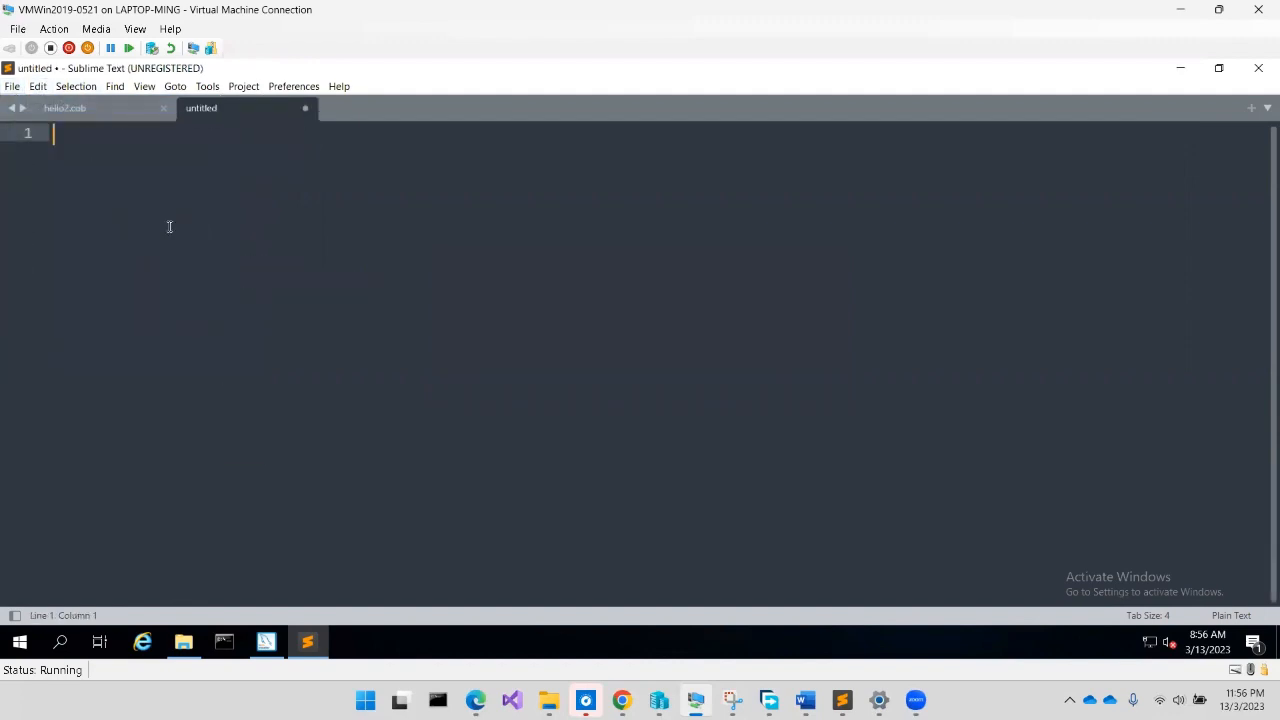
{"action": "key", "text": "ctrl+v"}
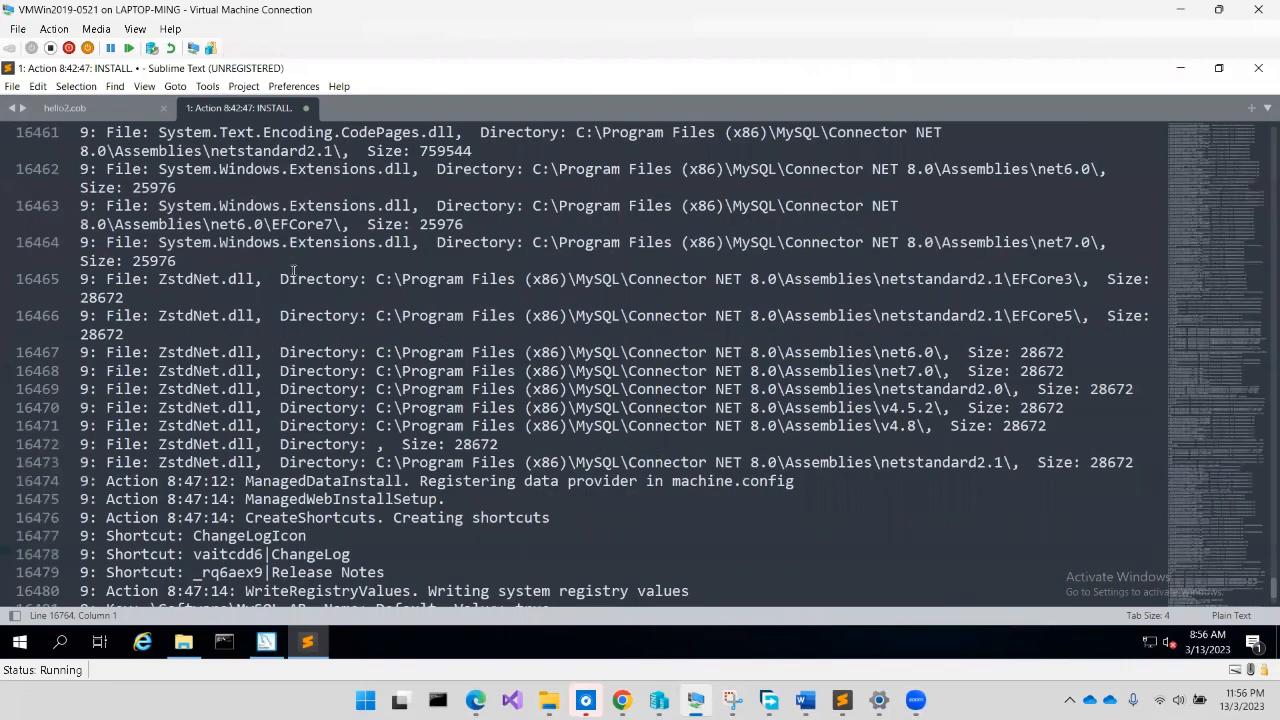
Read down through the pasted log, then bring MySQL Installer back to the front
{"action": "scroll", "coordinate": [293, 270], "scroll_direction": "down", "scroll_amount": 8}
{"action": "scroll", "coordinate": [293, 270], "scroll_direction": "down", "scroll_amount": 13}
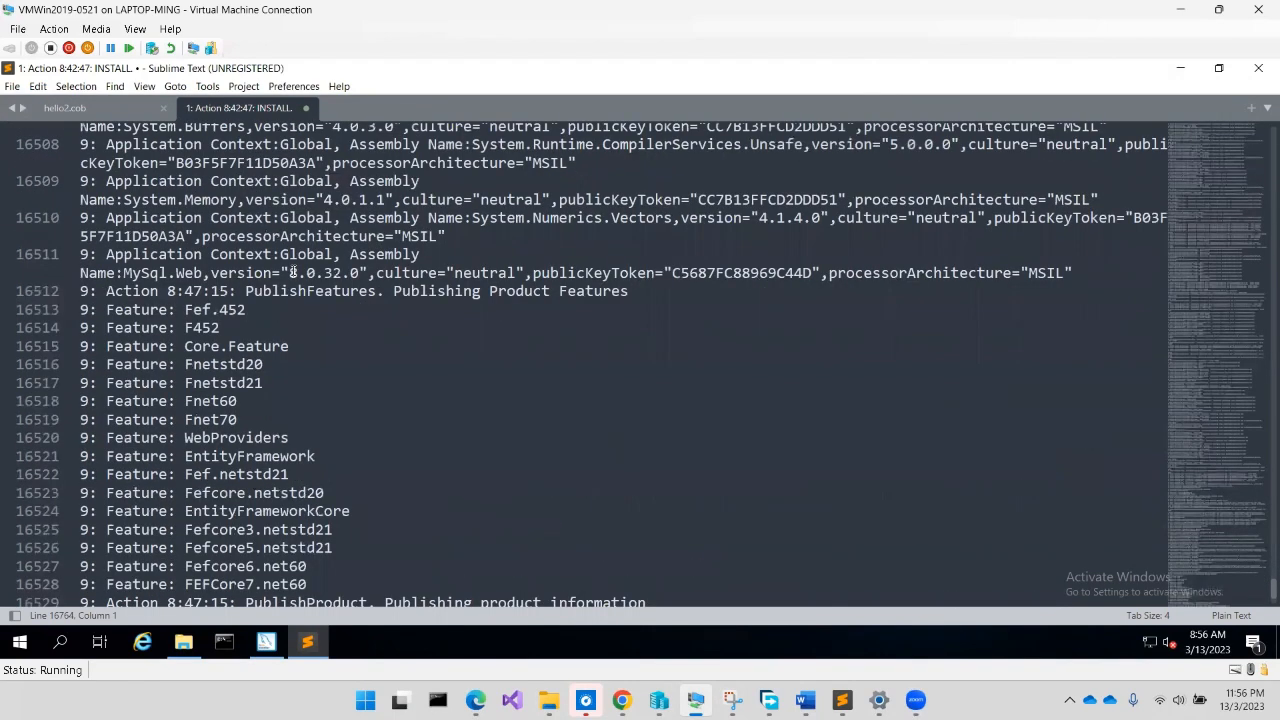
{"action": "scroll", "coordinate": [293, 270], "scroll_direction": "down", "scroll_amount": 10}
{"action": "scroll", "coordinate": [293, 270], "scroll_direction": "down", "scroll_amount": 13}
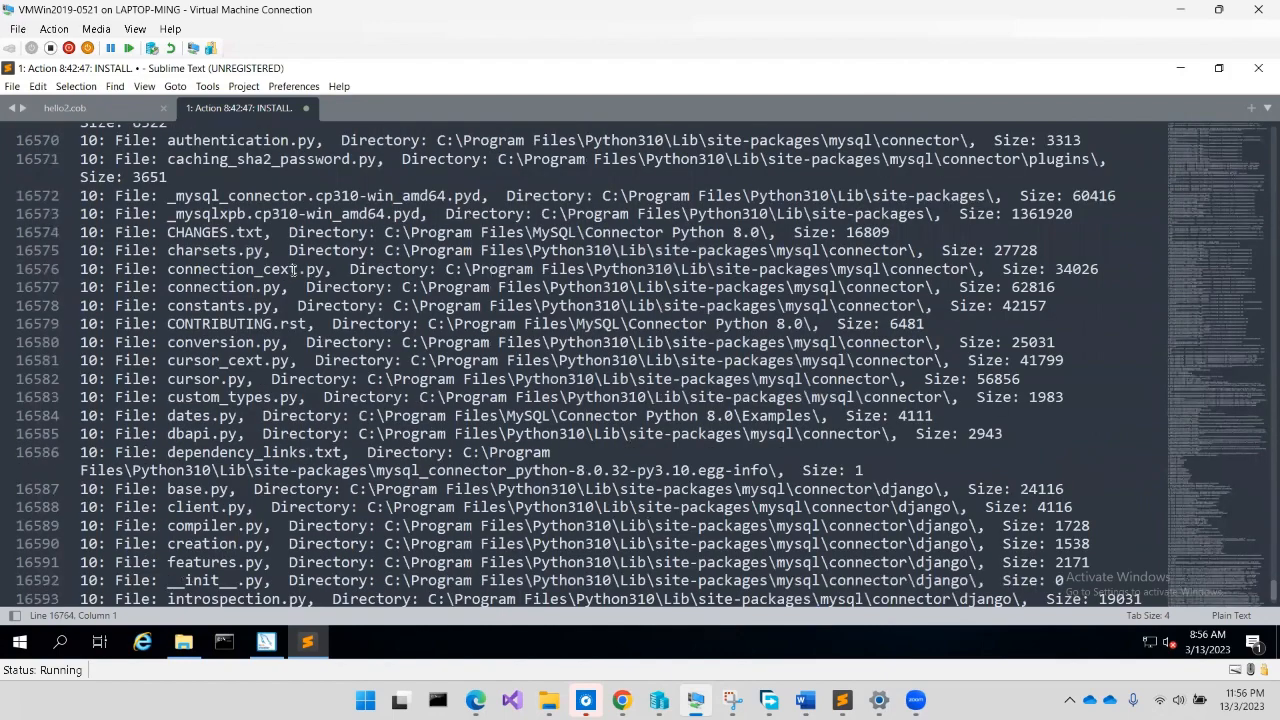
{"action": "scroll", "coordinate": [293, 270], "scroll_direction": "down", "scroll_amount": 18}
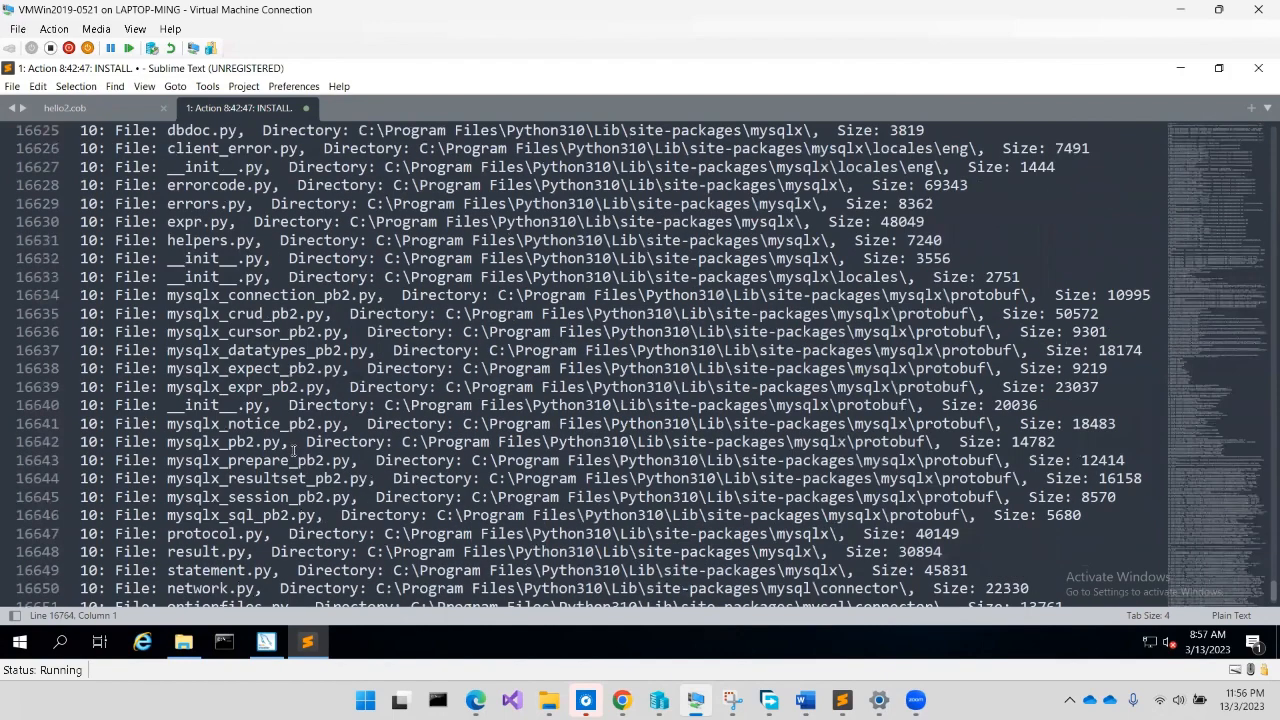
{"action": "left_click", "coordinate": [268, 641]}
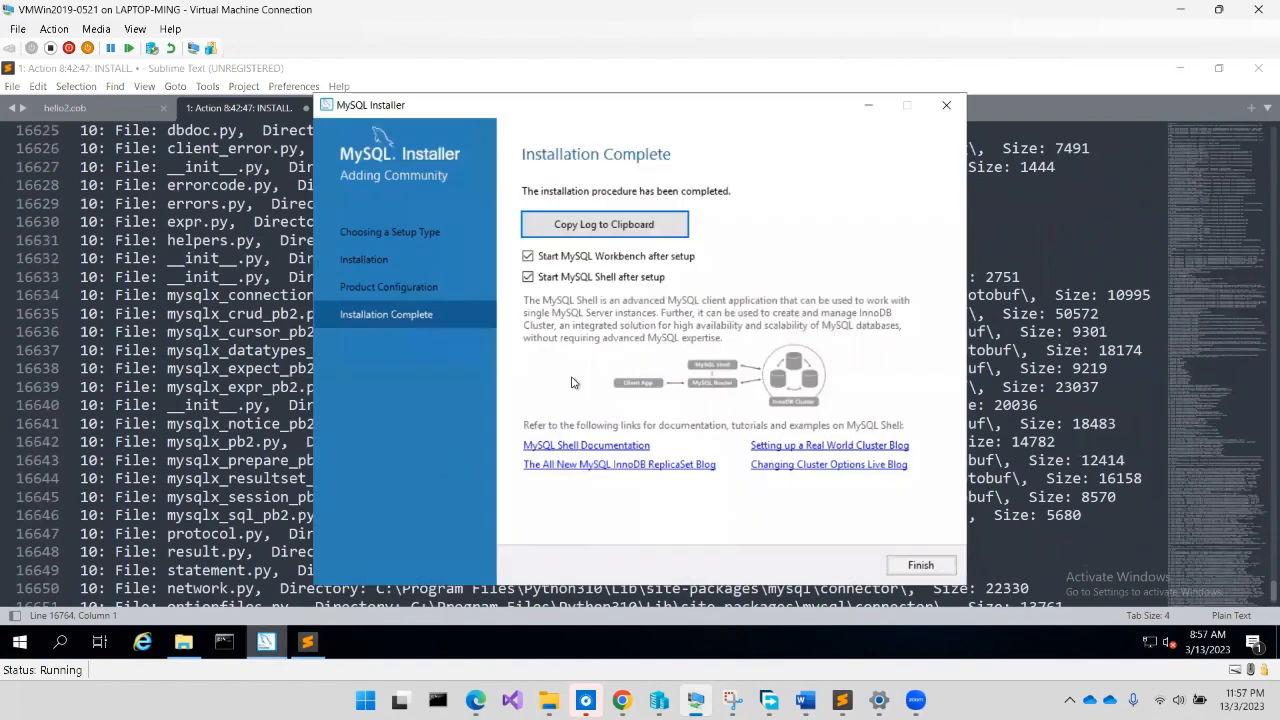
Finish the installer with both start options checked, launching MySQL Shell and MySQL Workbench
{"action": "left_click", "coordinate": [920, 565]}
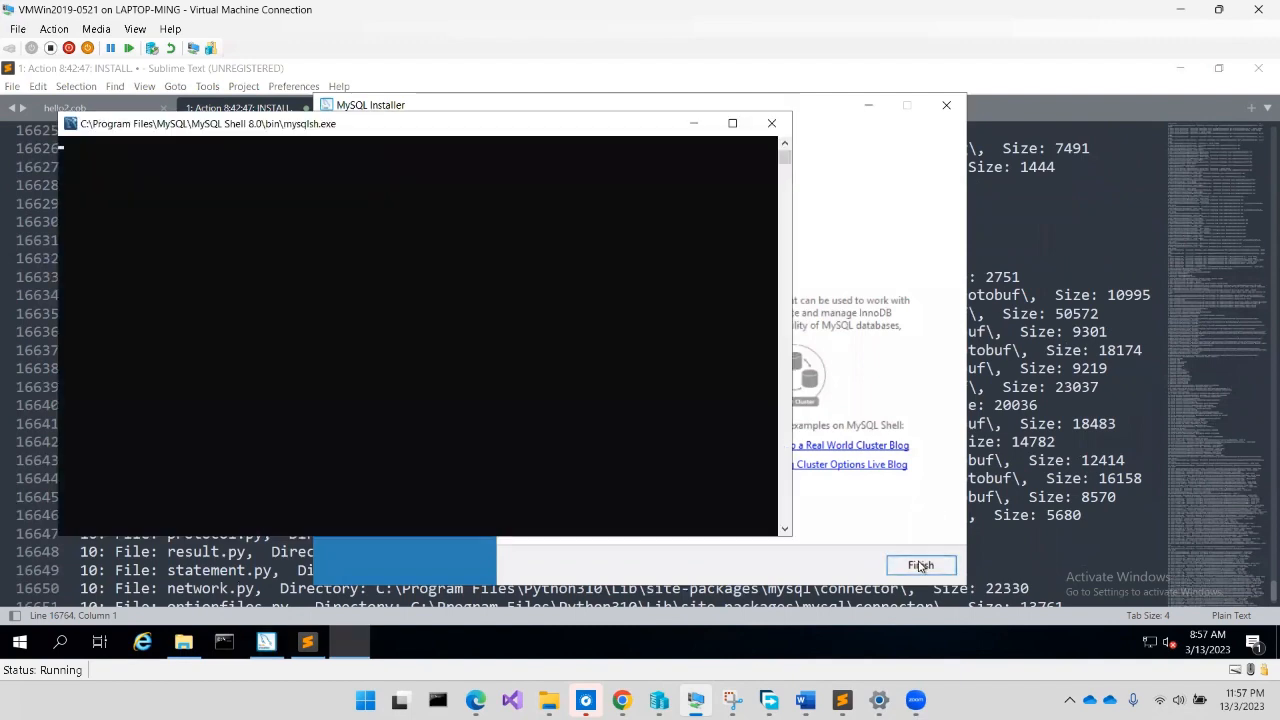